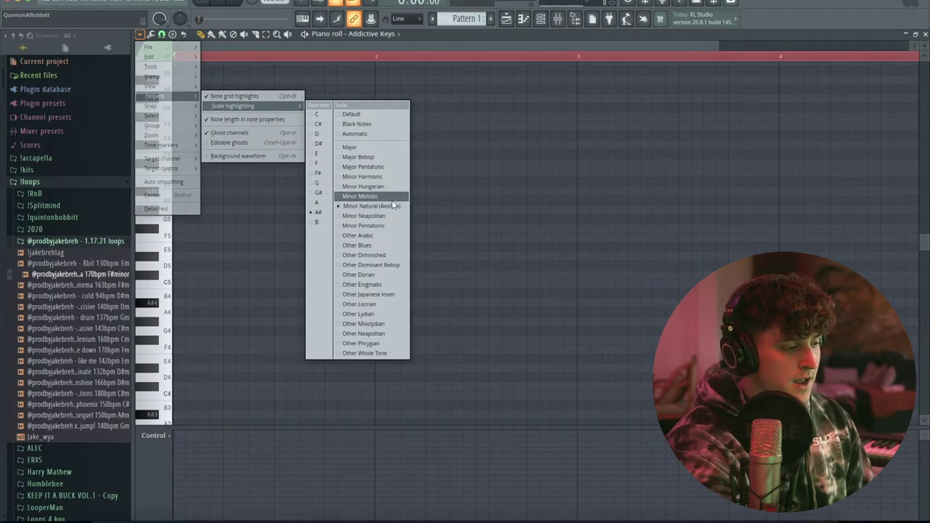
click(402, 46)
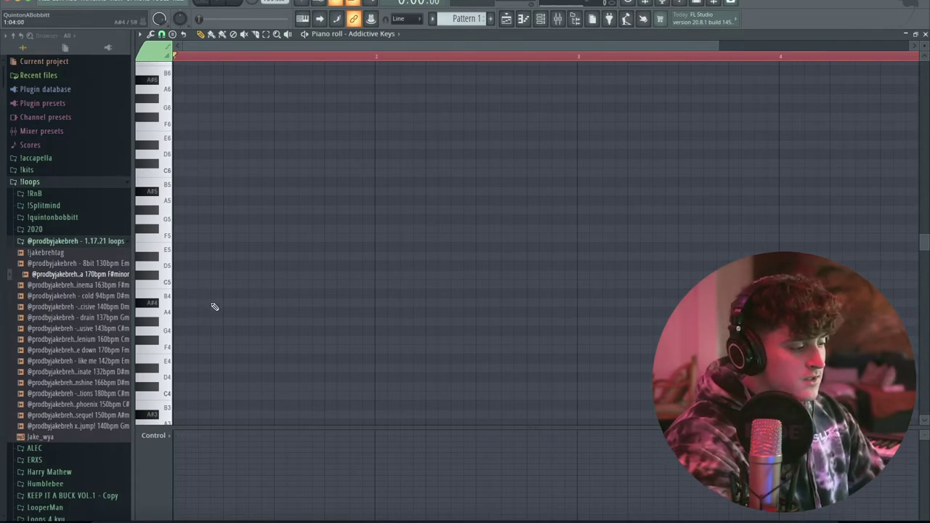
scroll(269, 59, up, 2)
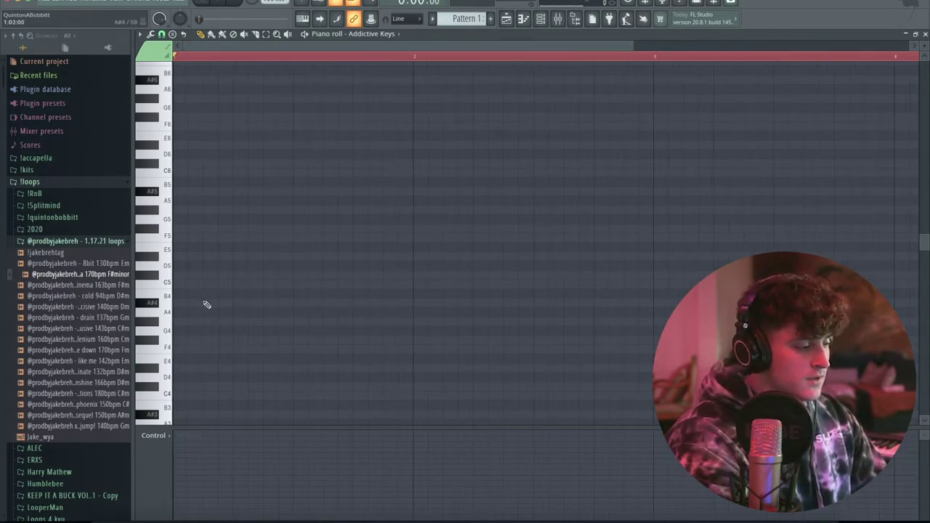
drag(205, 304, 149, 301)
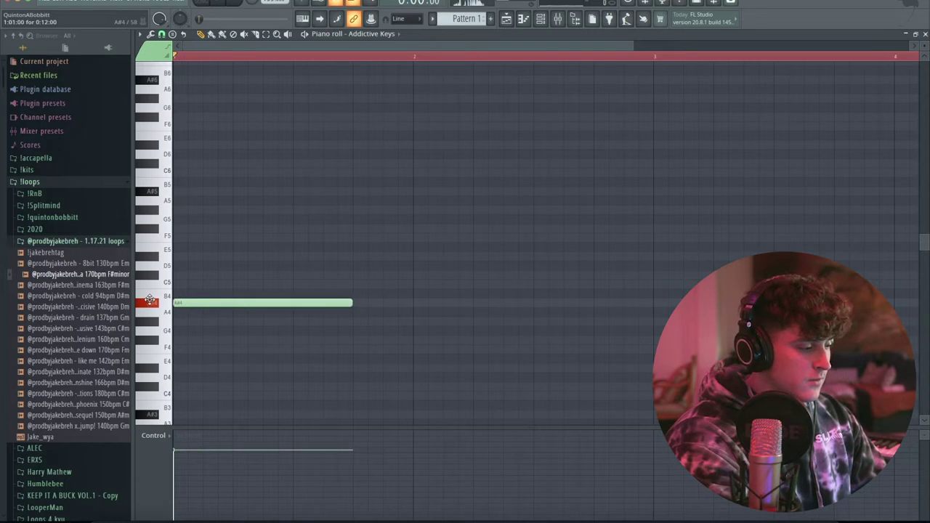
right_click(191, 304)
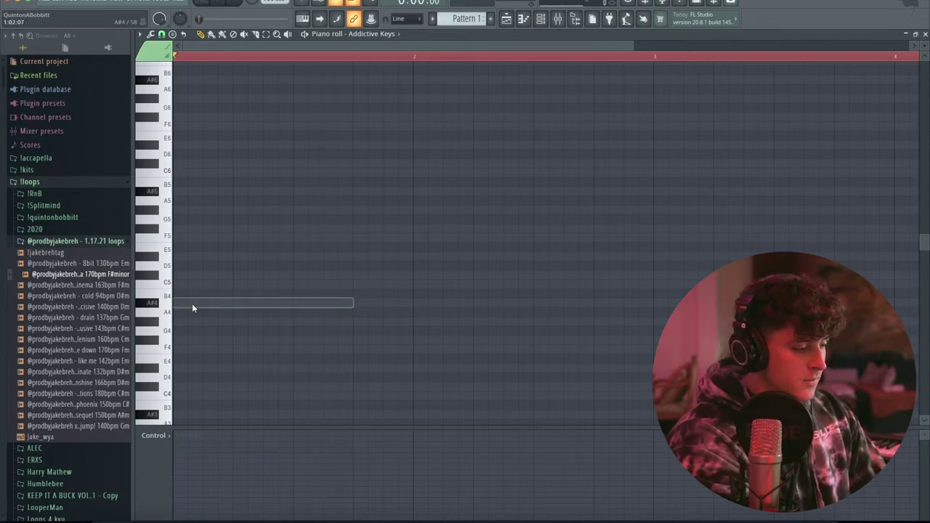
click(195, 321)
right_click(195, 322)
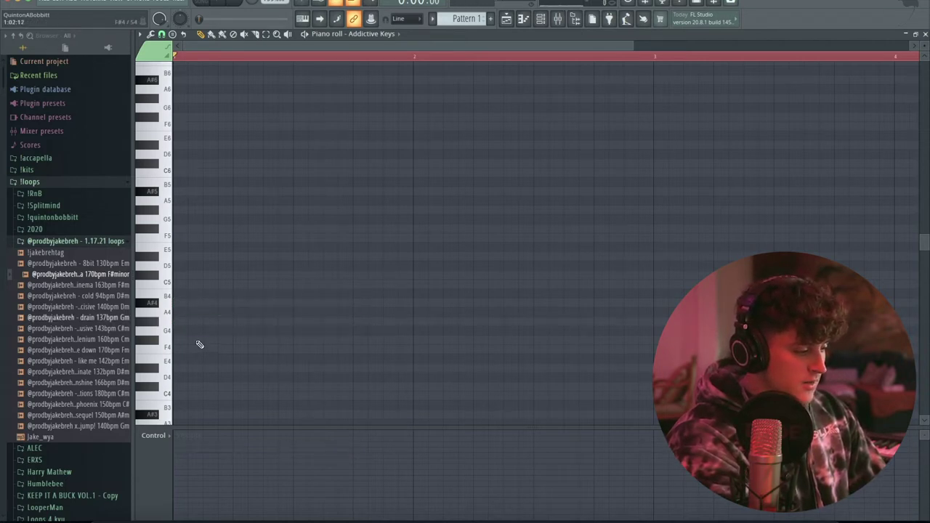
- Build a chord of F#4, A#4 and C#5 at the start of bar 1 and extend it to one full bar
click(200, 339)
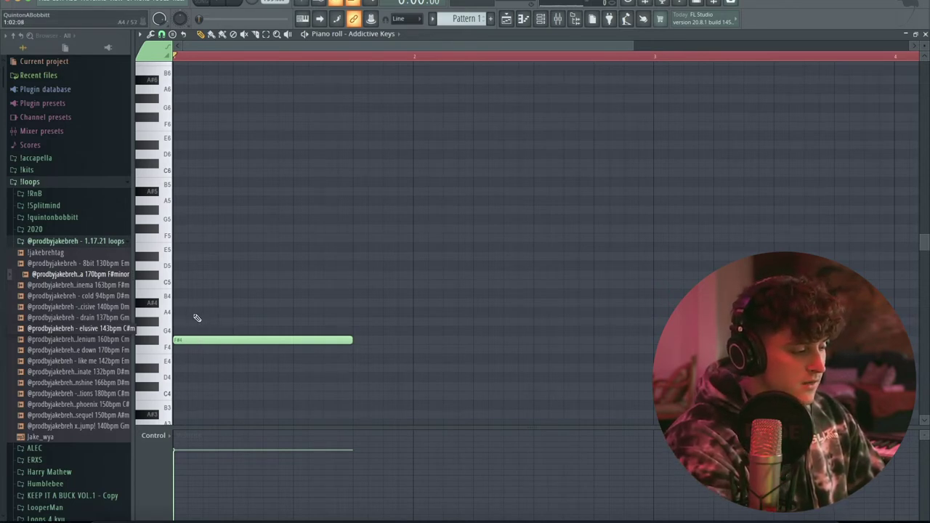
click(198, 303)
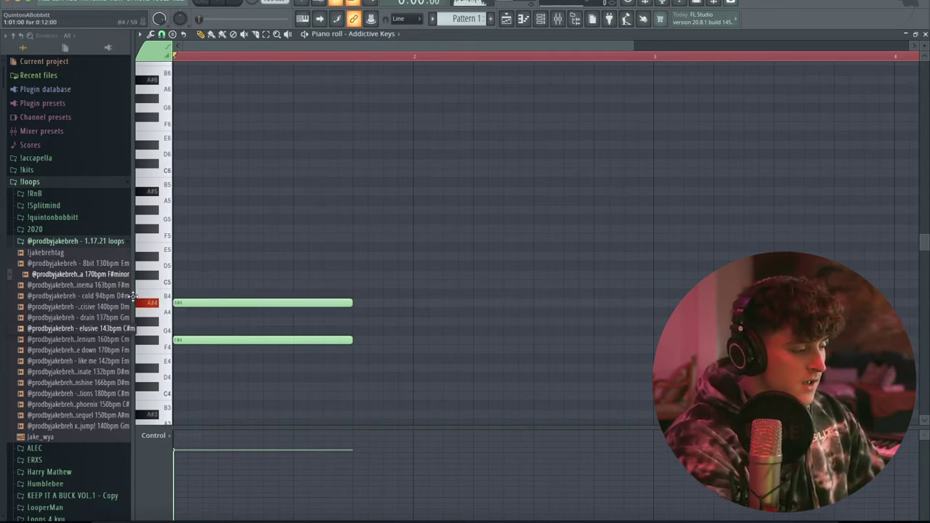
click(200, 275)
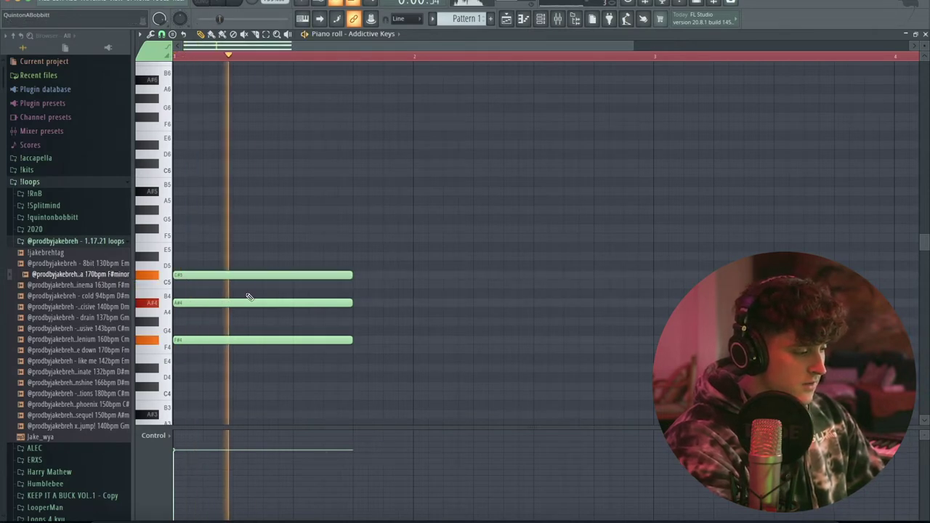
key(space)
drag(351, 340, 409, 331)
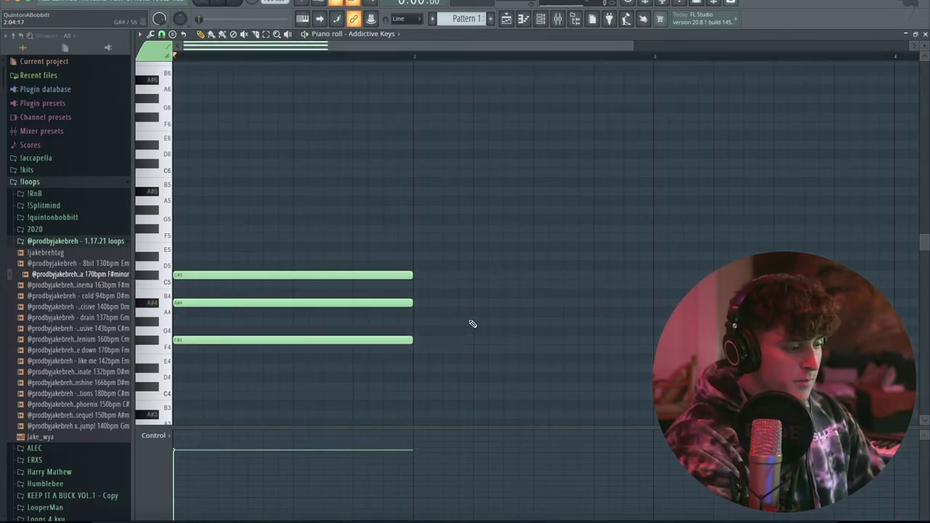
- Add a one-beat chord of G#4, C5 and D#5 on the second beat of bar 2
click(476, 324)
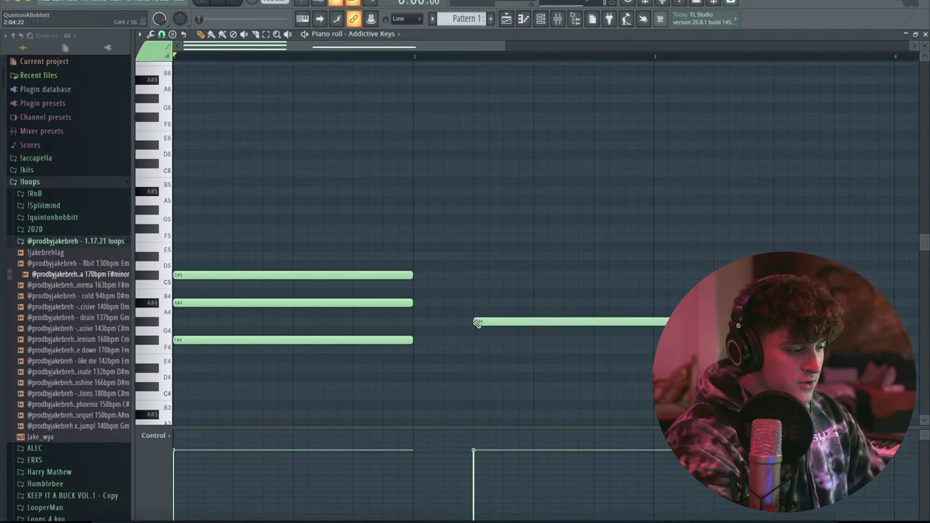
click(476, 284)
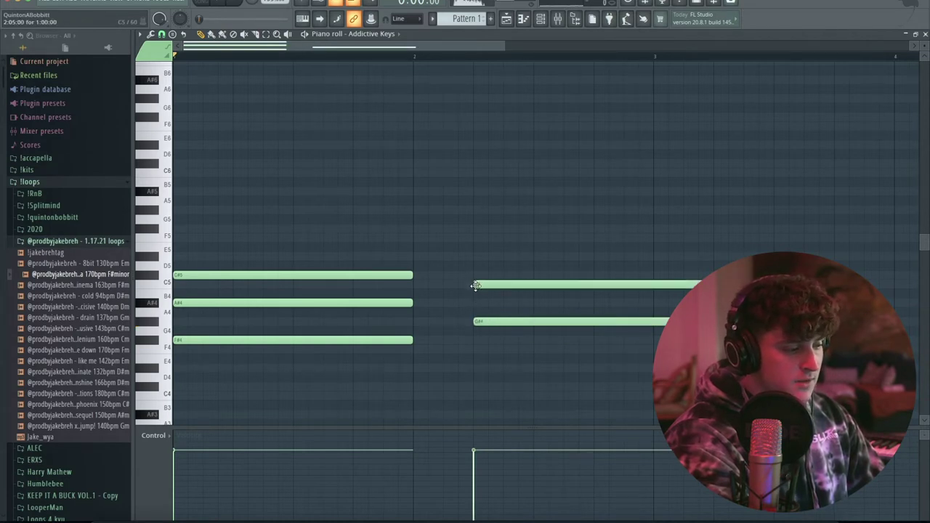
click(476, 257)
key(space)
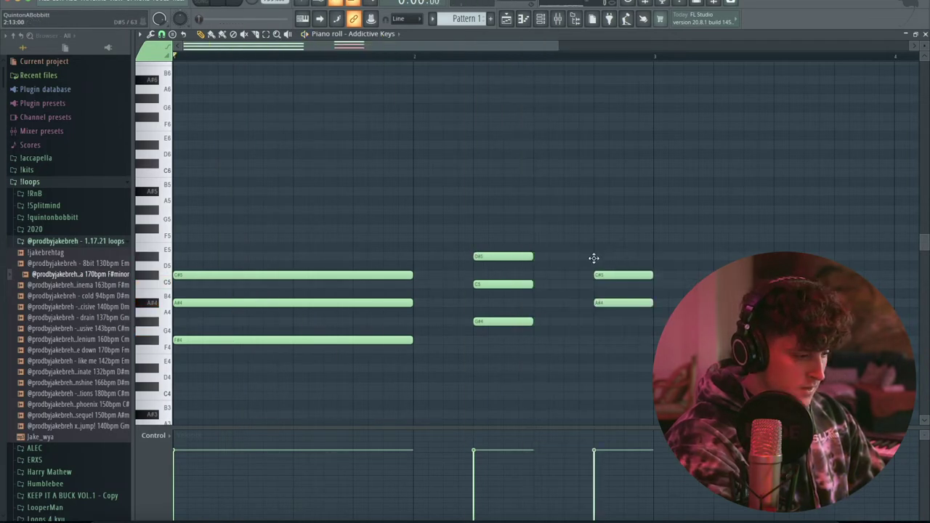
- Complete a chord of A#4, C#5 and F5 on the fourth beat of bar 2 and extend it to one full bar
click(595, 240)
scroll(436, 65, down, 3)
key(space)
drag(487, 318, 599, 236)
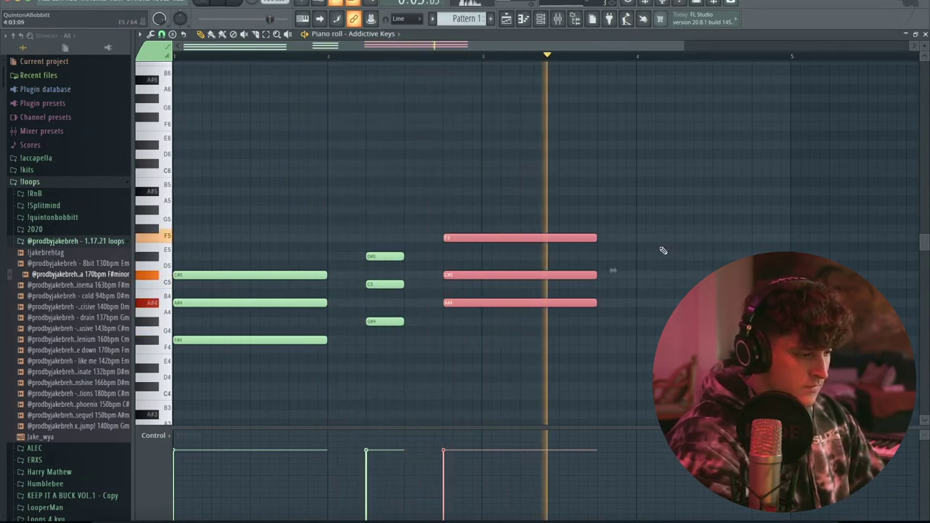
key(space)
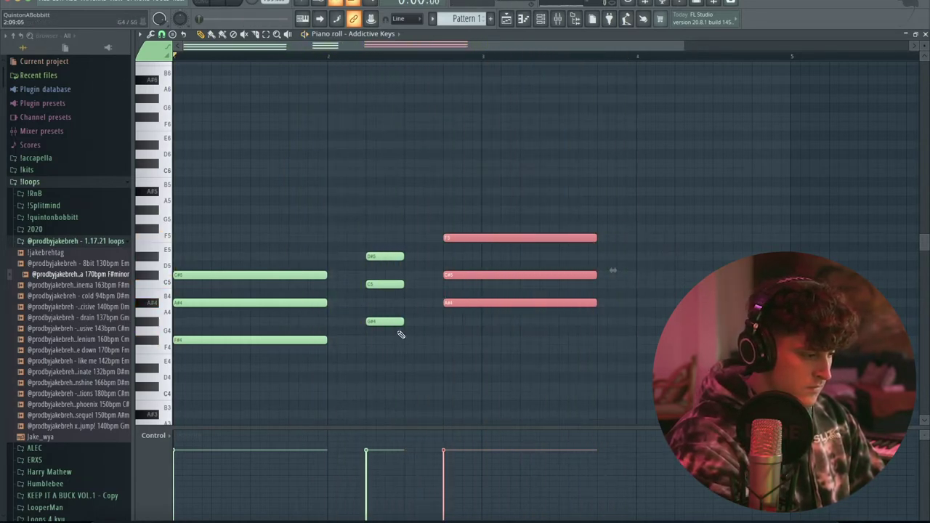
- Duplicate the short G#4, C5, D#5 chord to bar 4 for three beats from beat 2, and extend the third chord to the end of bar 3
drag(400, 335, 365, 250)
key(ctrl+b)
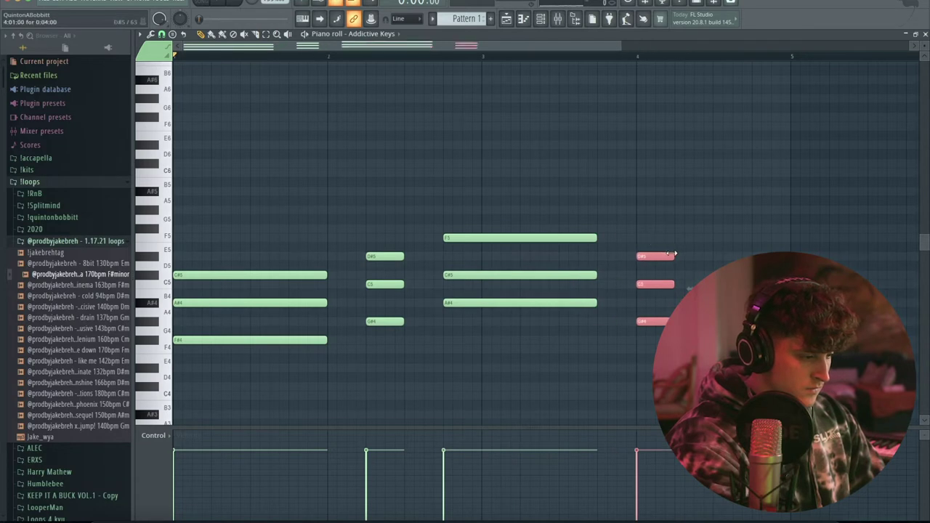
key(space)
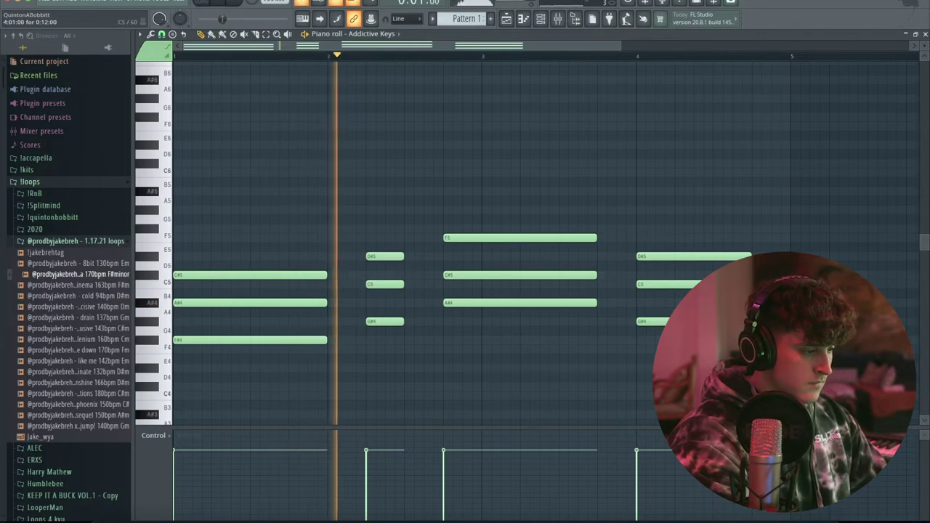
drag(630, 246, 683, 328)
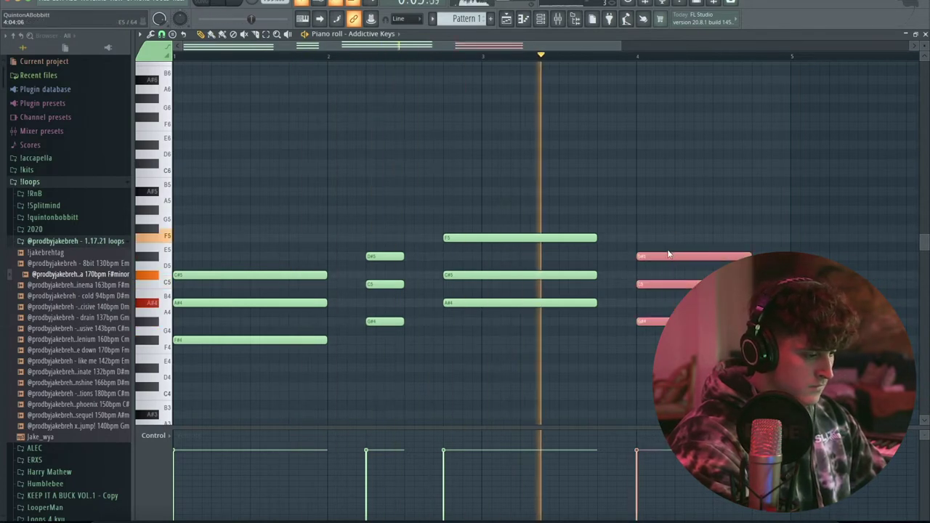
drag(670, 256, 700, 249)
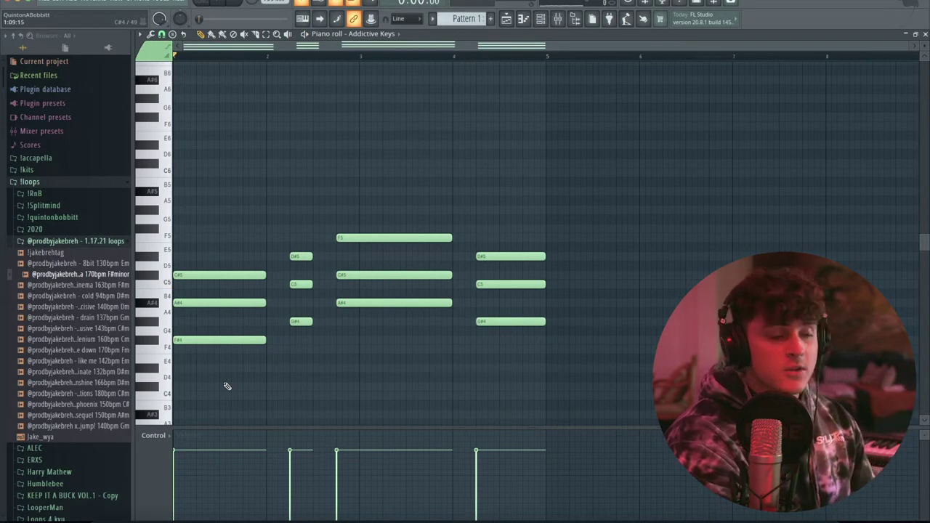
- Select the lowest note of each of the four chords and duplicate these notes one octave down
drag(224, 380, 254, 341)
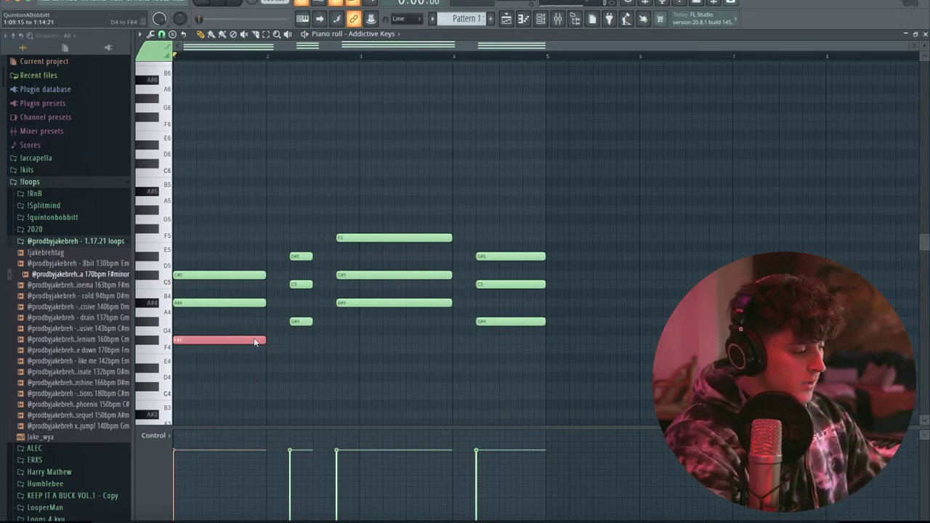
drag(348, 318, 396, 307)
drag(440, 320, 553, 322)
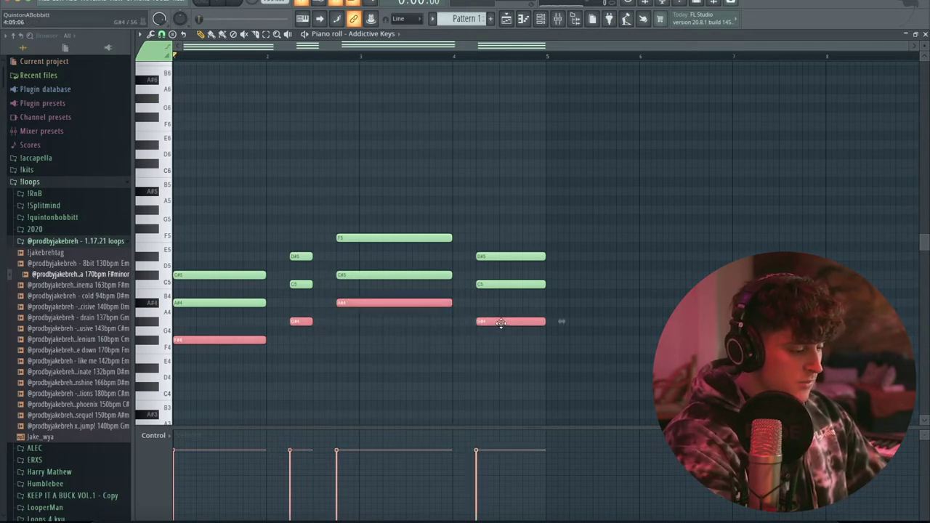
key(ctrl+z)
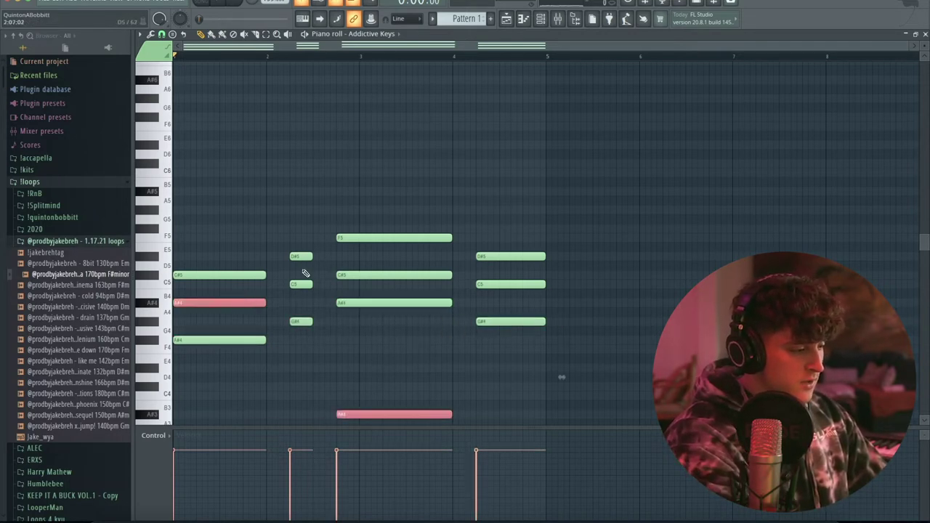
- Duplicate the middle notes of the four chords (A#4, C5, C#5, C5) one octave up and play back the progression
click(501, 297)
ctrl+click(509, 284)
ctrl+click(410, 276)
ctrl+click(243, 301)
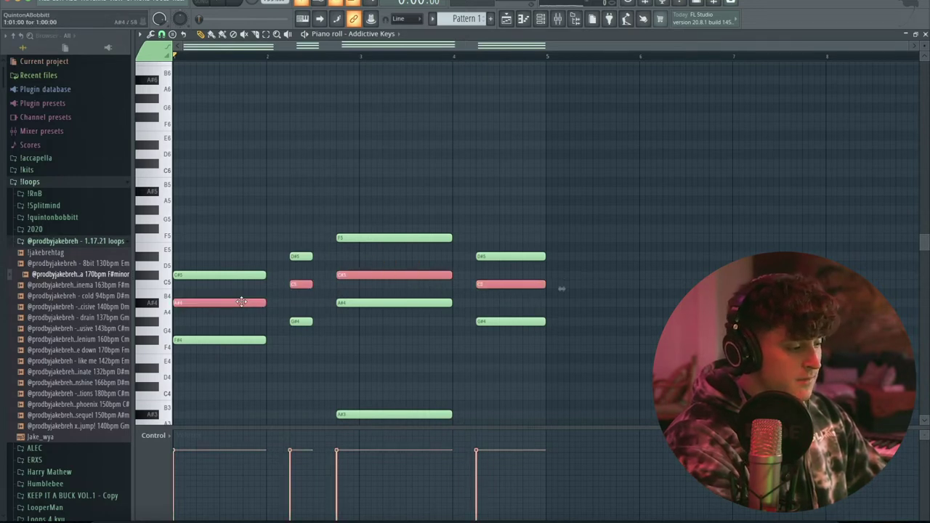
key(ctrl+c)
key(ctrl+v)
key(ctrl+Up)
click(258, 259)
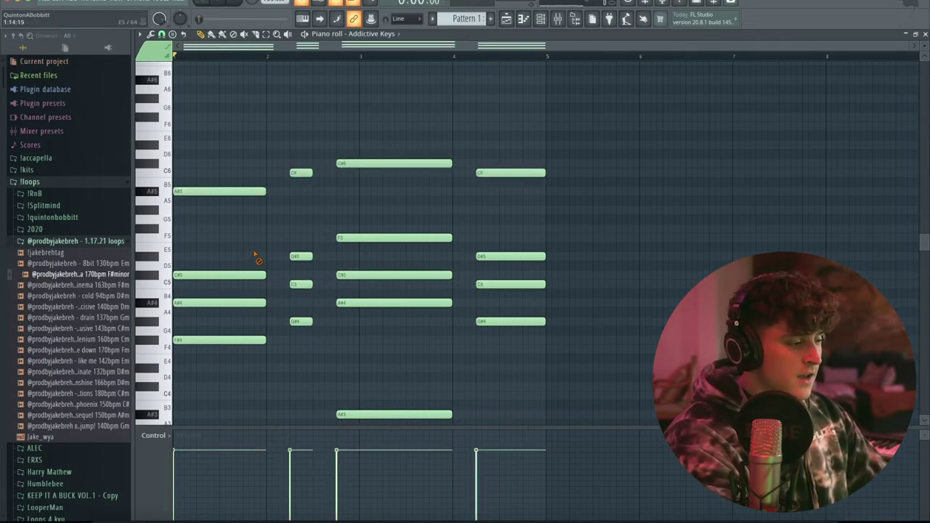
key(space)
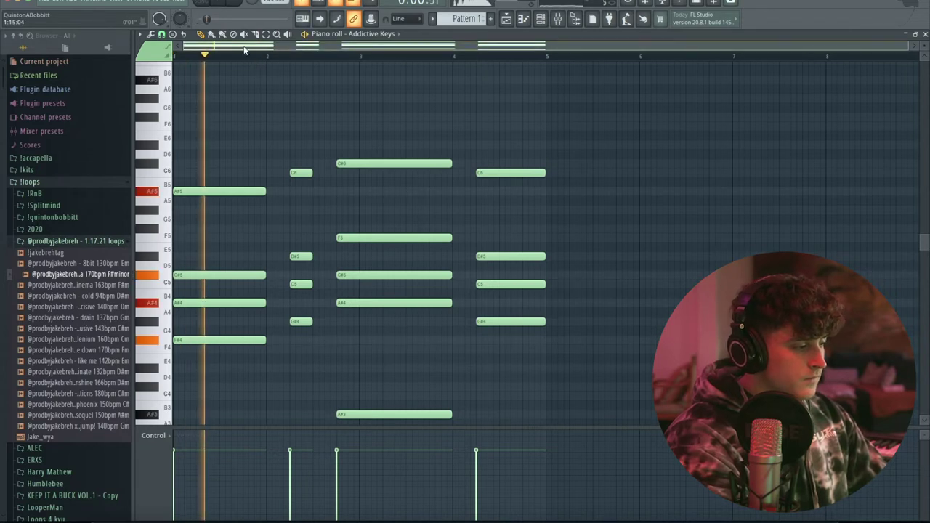
scroll(247, 54, up, 2)
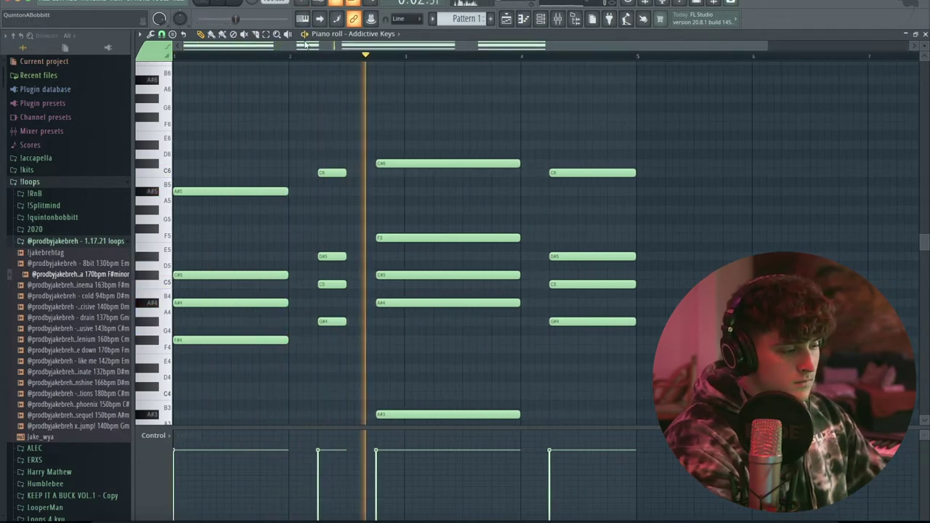
scroll(326, 108, down, 4)
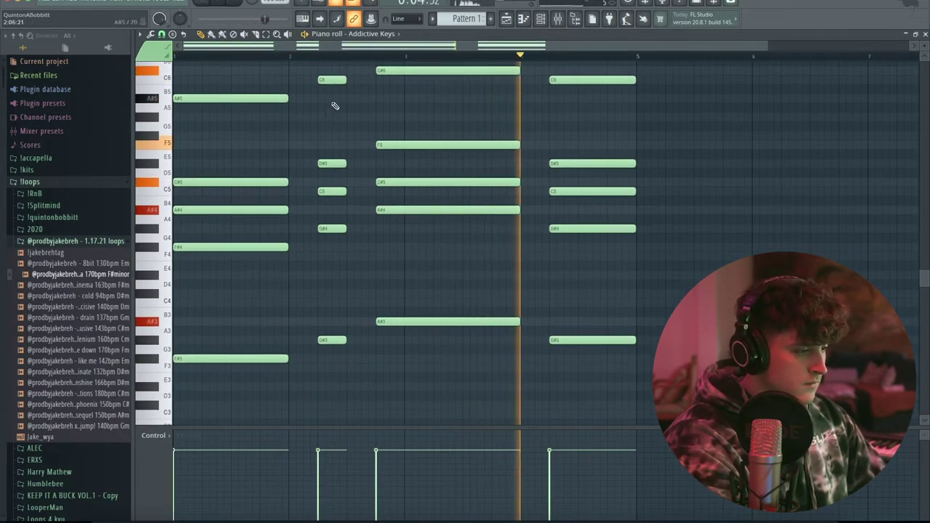
- Replace the Addictive Keys channel with Omnisphere and load the Keyscape Library patch LA Custom C7 - Softest
click(540, 18)
key(space)
right_click(276, 88)
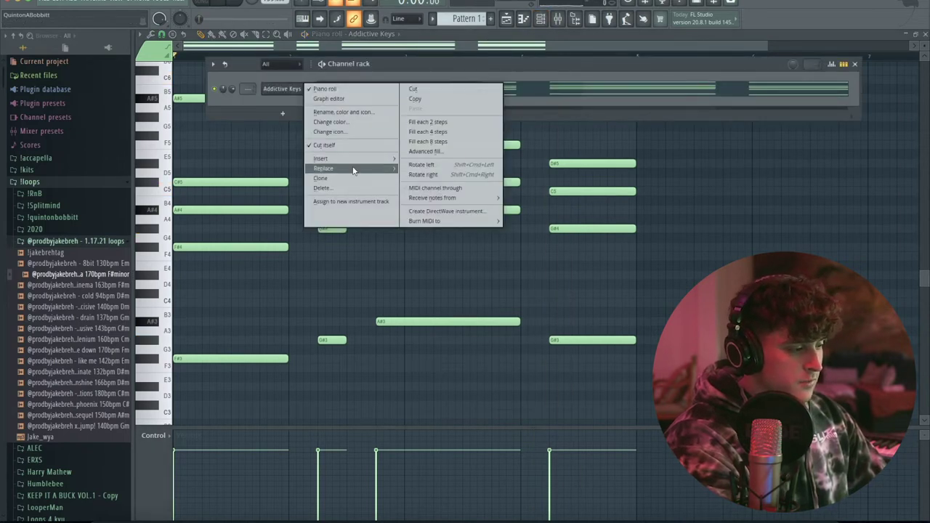
mouse_move(354, 169)
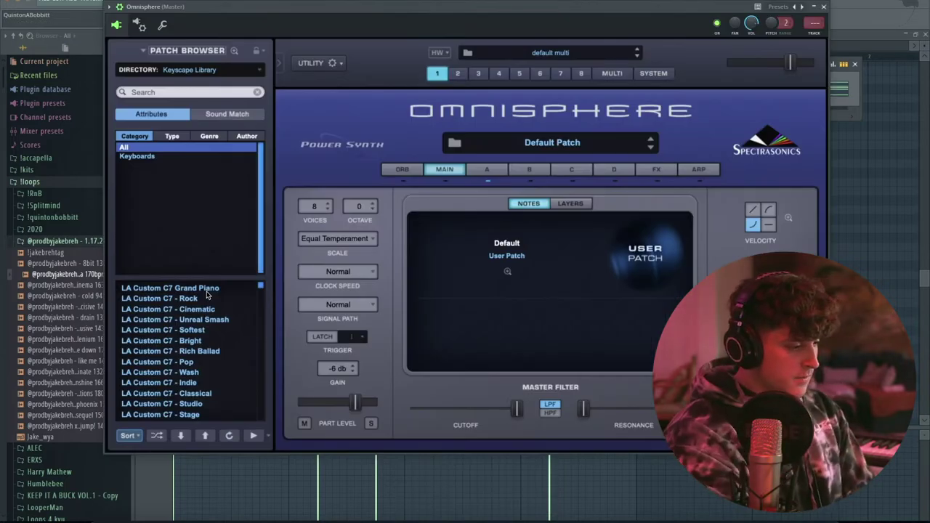
click(186, 331)
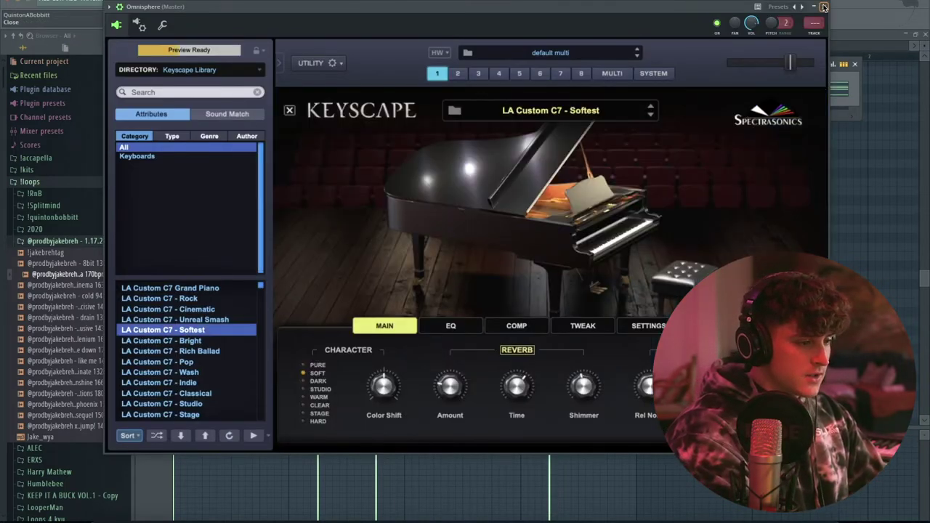
click(824, 6)
- Play back the chord progression with the new piano patch while viewing its notes in the piano roll
key(space)
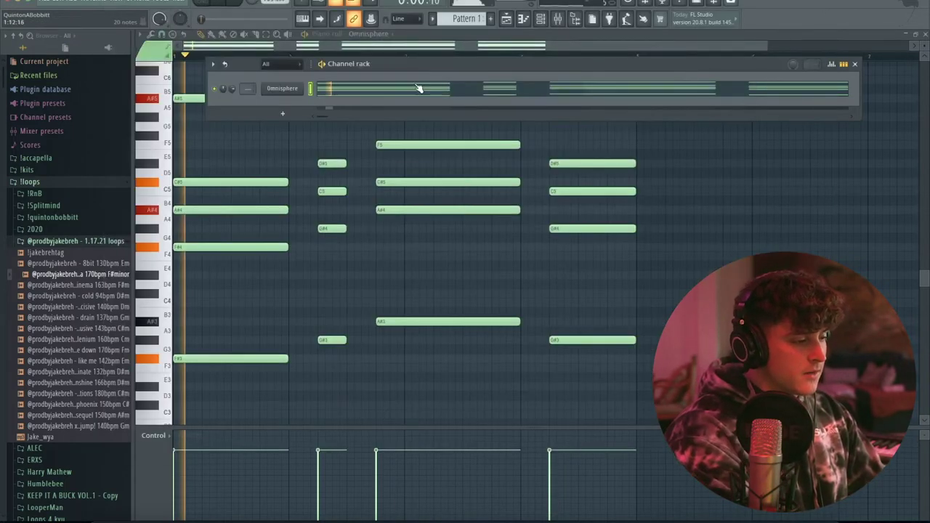
click(420, 90)
click(432, 95)
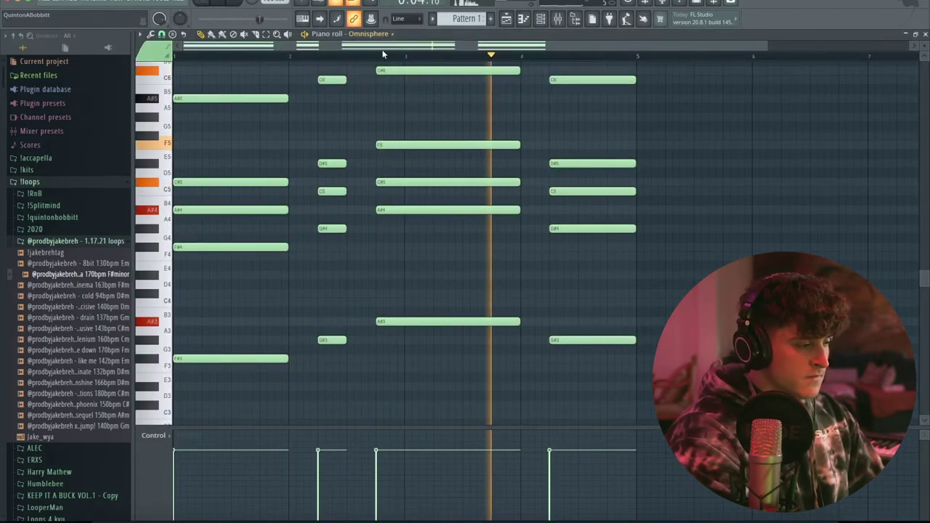
ctrl+scroll(342, 91, down, 1)
scroll(363, 133, up, 2)
key(ctrl+b)
key(ctrl+d)
key(space)
key(ctrl+z)
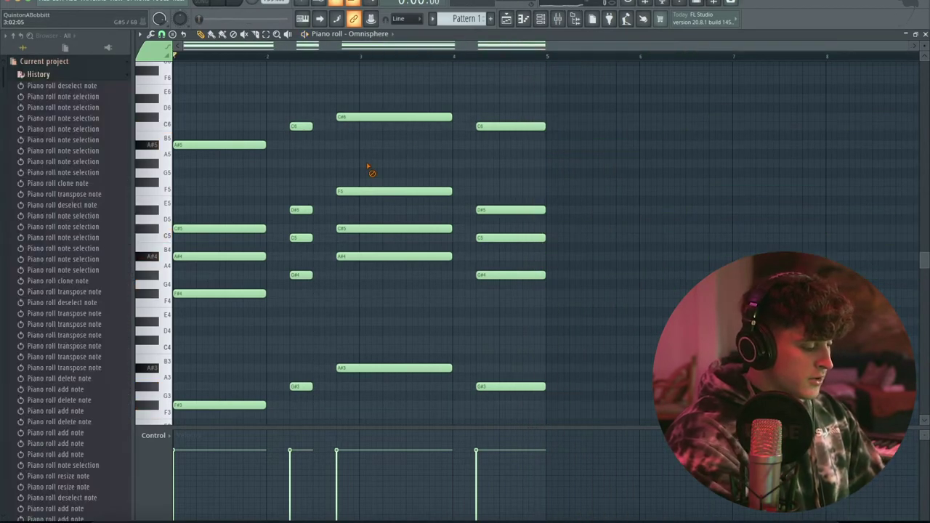
- Randomize the chord notes' velocities slightly with the randomizer, leaving pan, release, modulation and pitch levels out
key(alt+r)
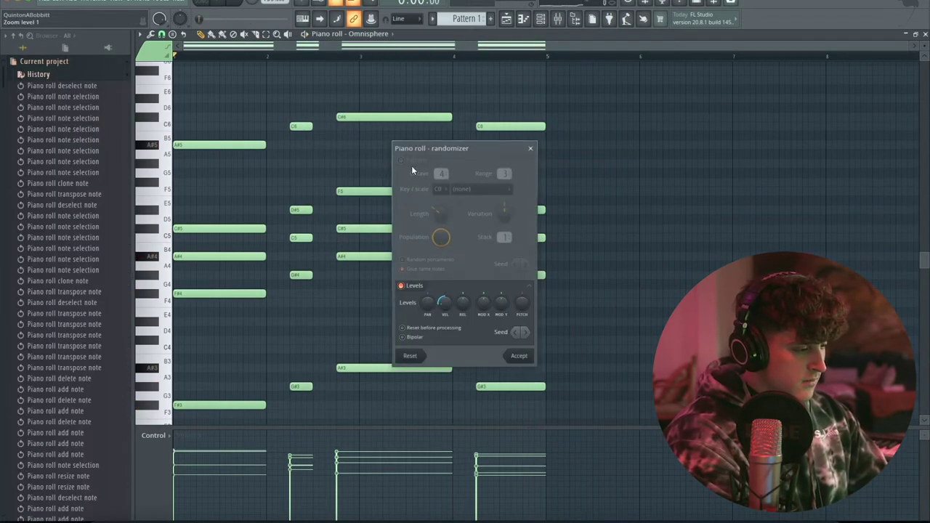
drag(469, 157, 496, 125)
mouse_move(476, 276)
mouse_down()
mouse_move(476, 289)
mouse_move(469, 272)
mouse_up()
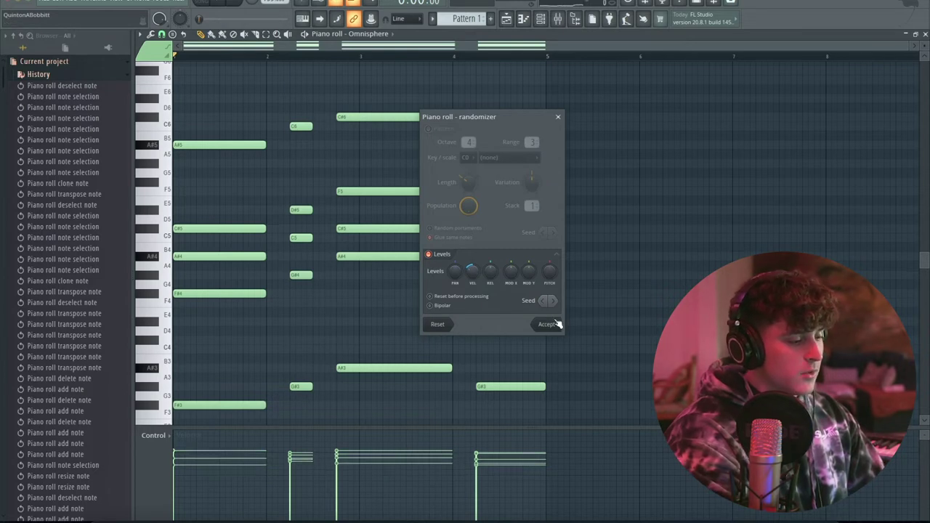
click(546, 324)
- Strum the chord notes' start times slightly with the strumizer, preserving the note ends, and play the progression
key(alt+s)
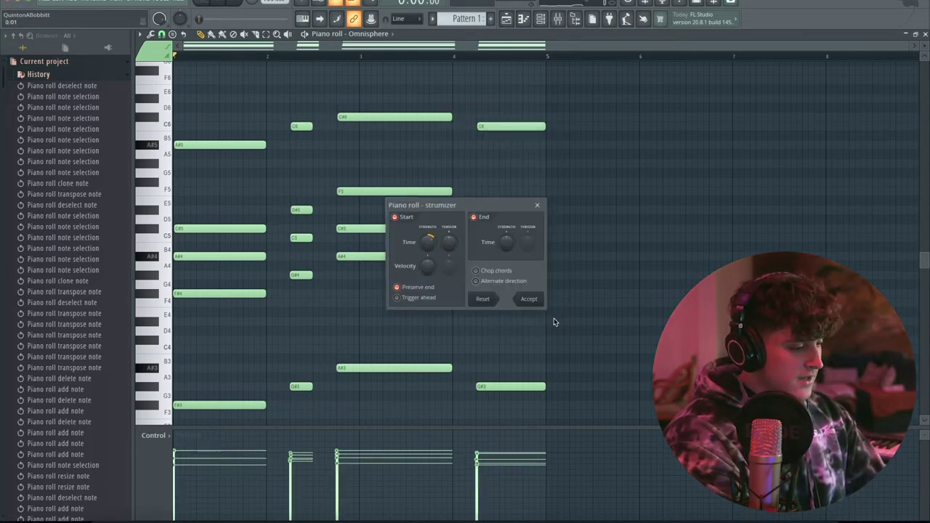
key(space)
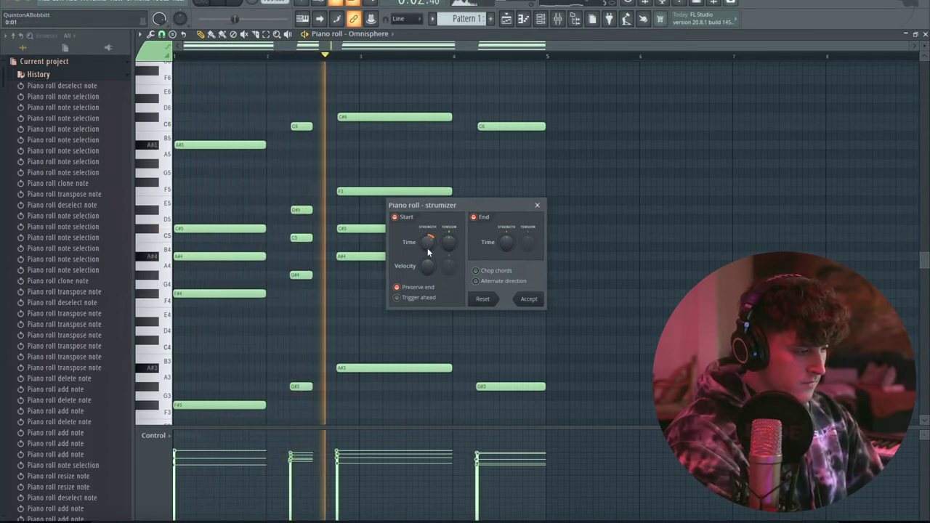
click(530, 299)
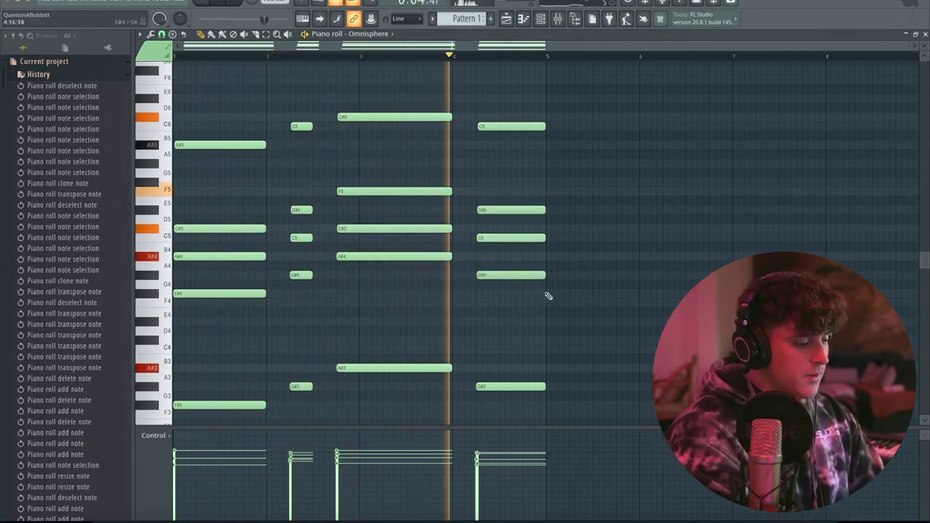
- Lower the velocities of the four bass notes (F#3, G#3, A#3, G#3) evenly and play back the result
scroll(560, 328, down, 5)
key(space)
drag(561, 296, 189, 196)
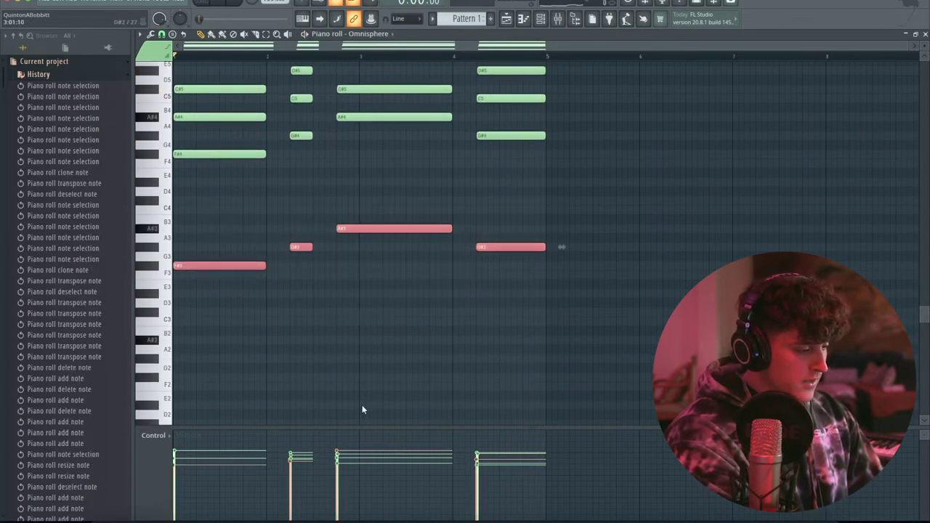
mouse_move(196, 484)
mouse_down()
mouse_move(287, 457)
mouse_move(409, 461)
mouse_up()
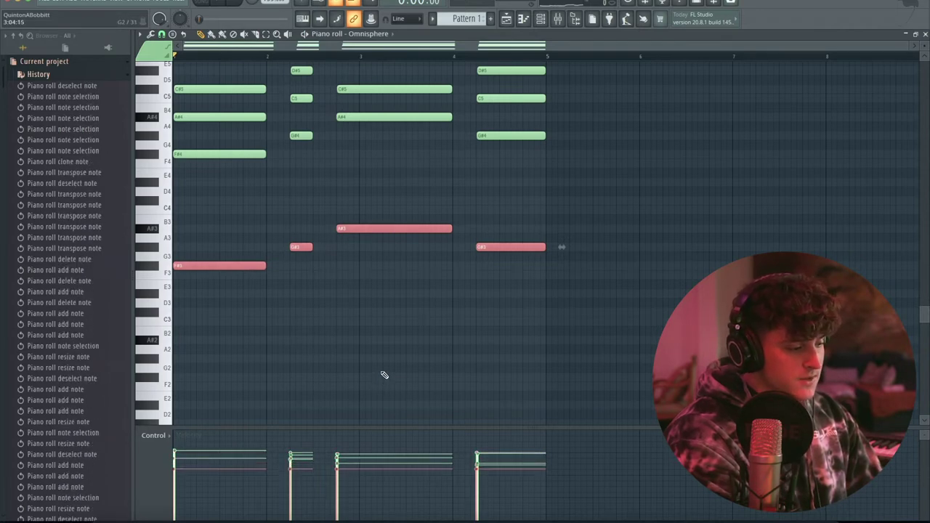
key(space)
key(ctrl+d)
- Duplicate the four-bar chord progression into bars 5 to 8 and stop playback
scroll(386, 356, up, 5)
scroll(409, 364, up, 1)
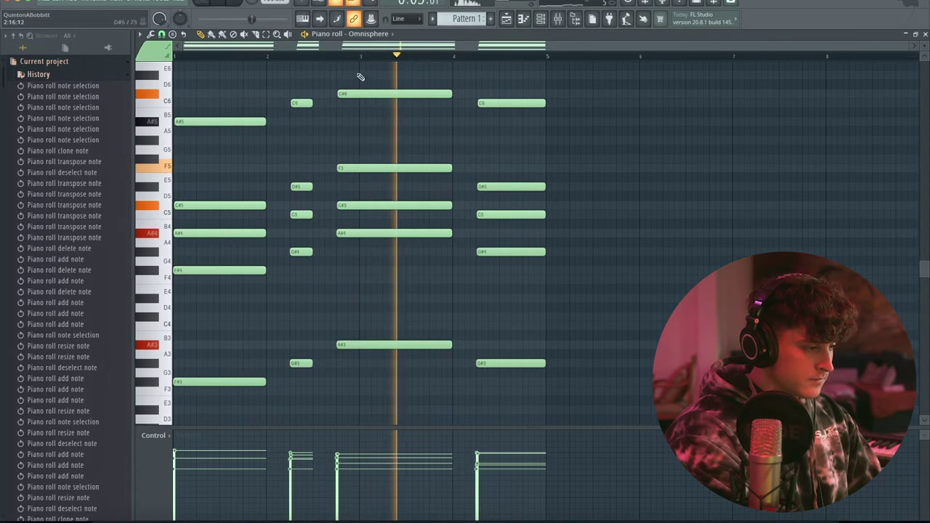
key(ctrl+b)
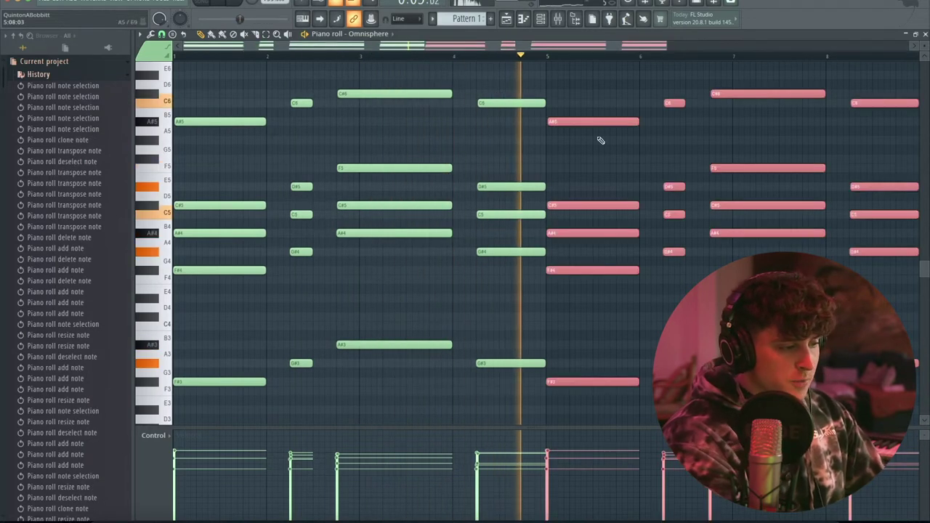
key(ctrl+d)
key(space)
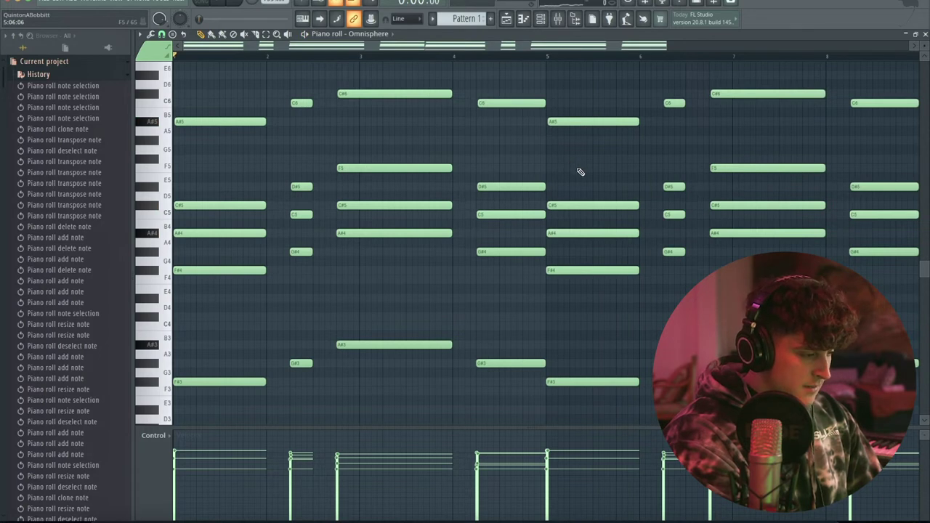
- Copy the C#5, D#5, F5 and D#5 notes of the chords in bars 5 to 8 one octave up
drag(578, 190, 582, 207)
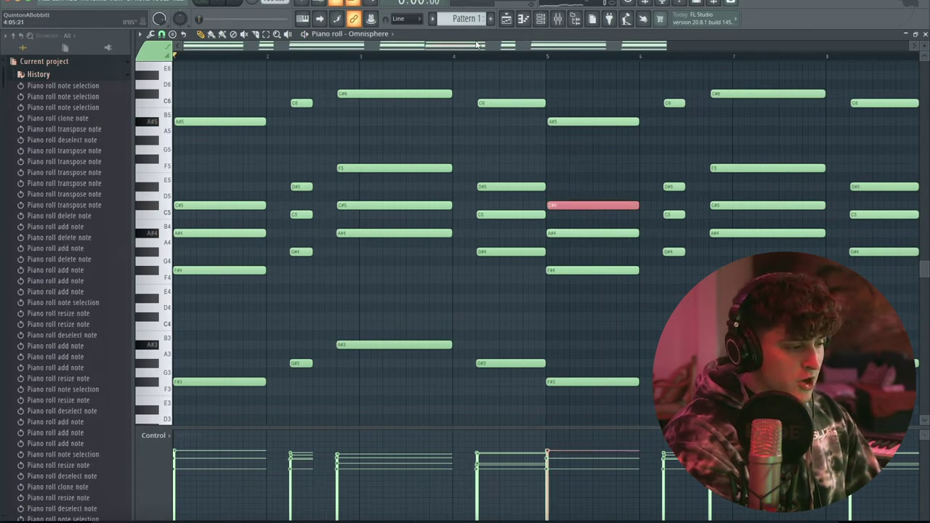
drag(477, 45, 524, 43)
click(600, 187)
click(726, 168)
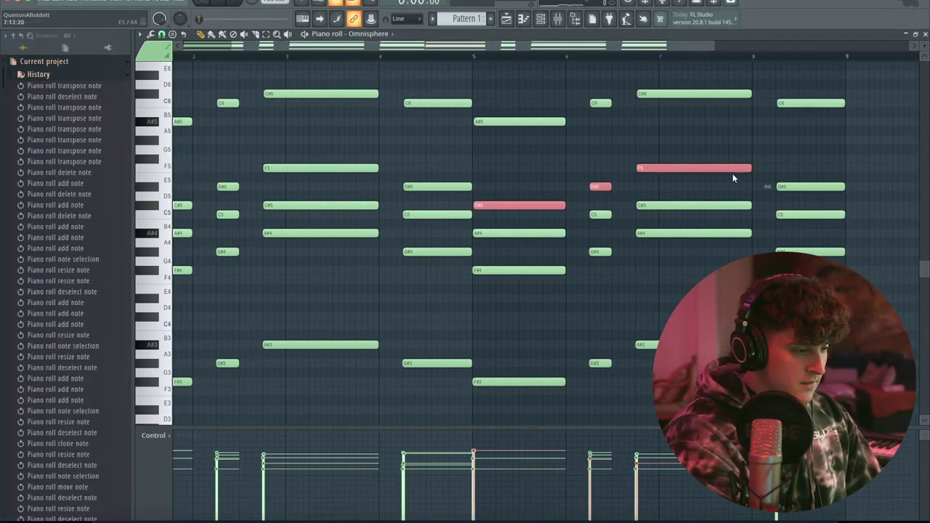
shift+click(810, 188)
key(ctrl+shift+Up)
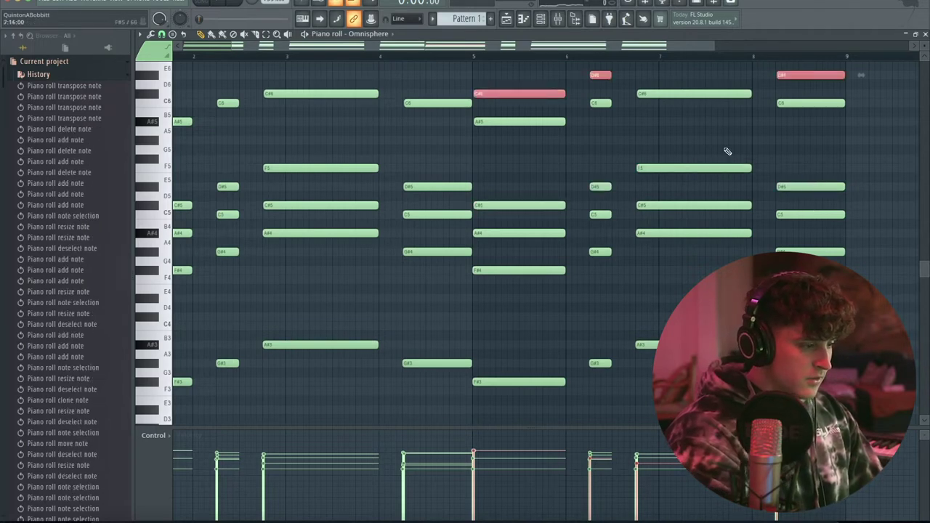
- Play back the extended progression from bar 4 to check the higher top notes in the second half
click(395, 57)
scroll(544, 189, up, 2)
key(space)
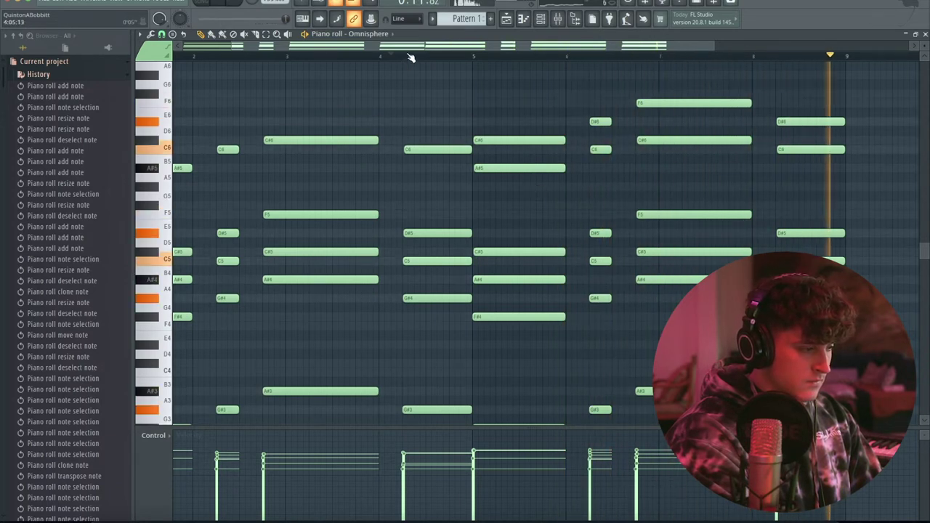
scroll(218, 60, down, 3)
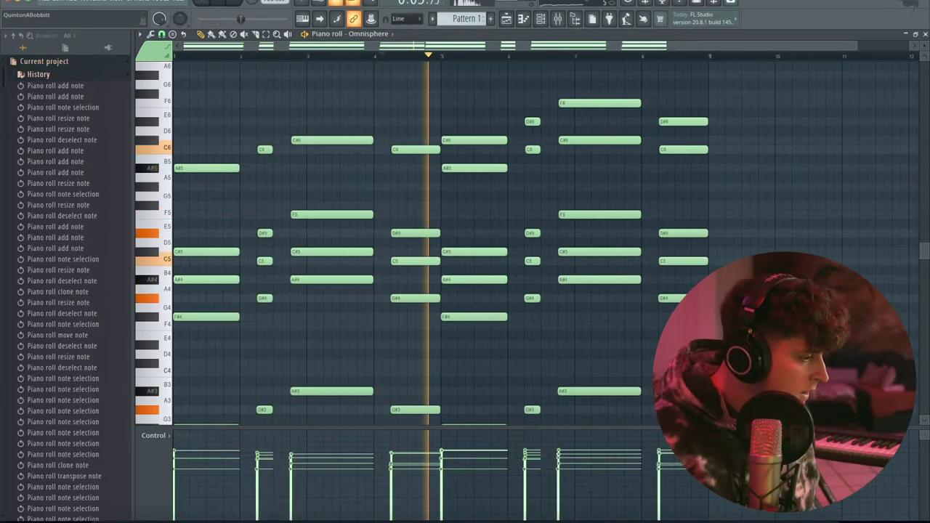
key(space)
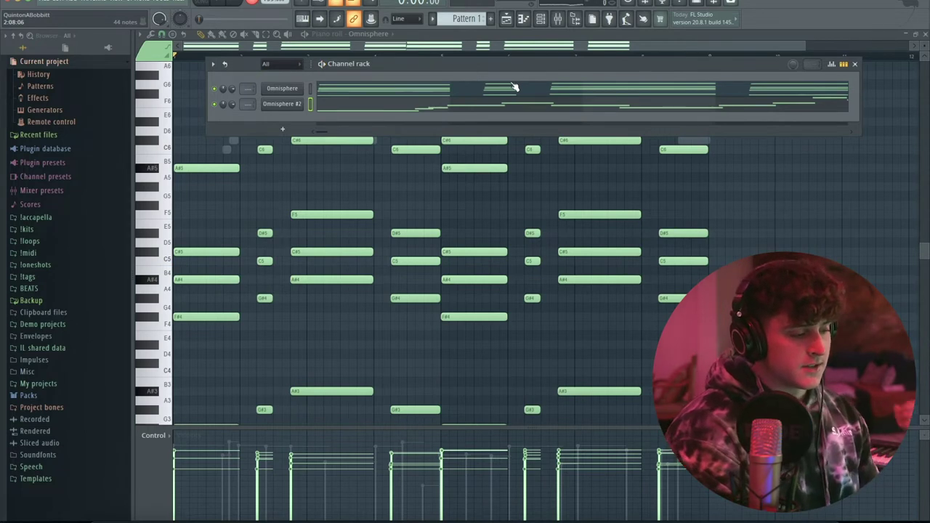
- Open the Omnisphere #2 melody in the piano roll, shorten bar 2's opening D#6, and shift and shorten the F6 following it
click(396, 109)
scroll(320, 79, up, 5)
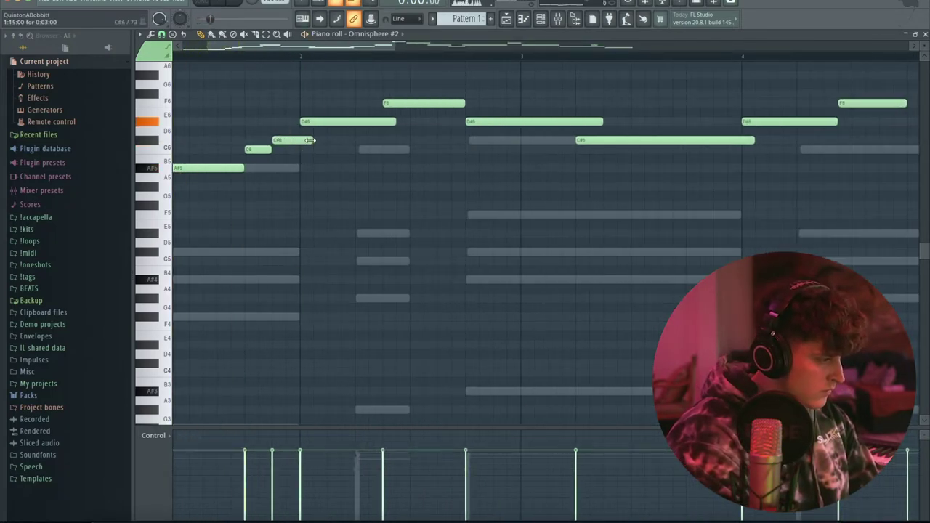
scroll(269, 58, down, 2)
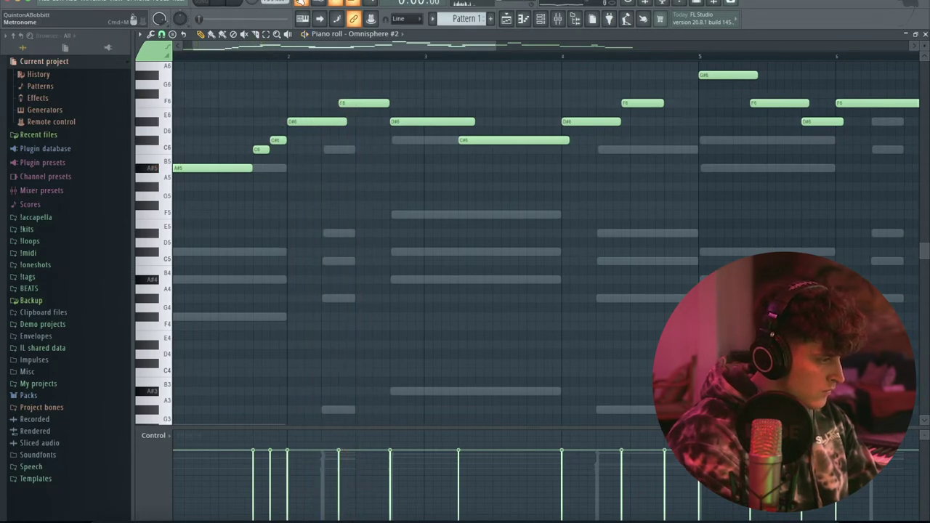
right_click(312, 122)
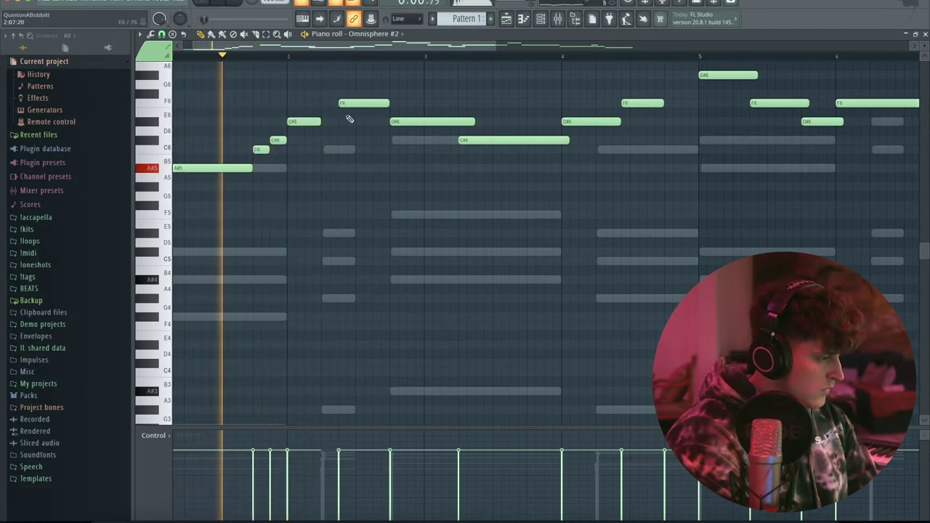
drag(328, 103, 336, 102)
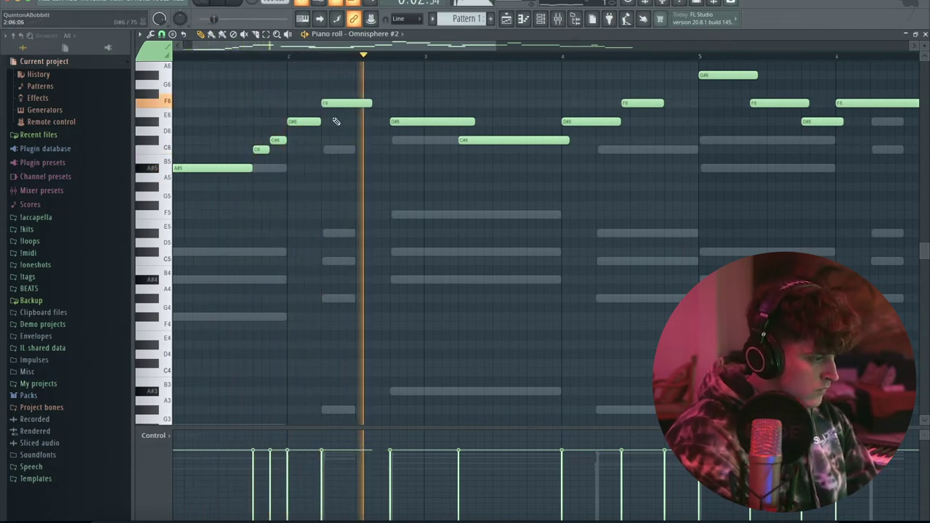
drag(331, 104, 365, 104)
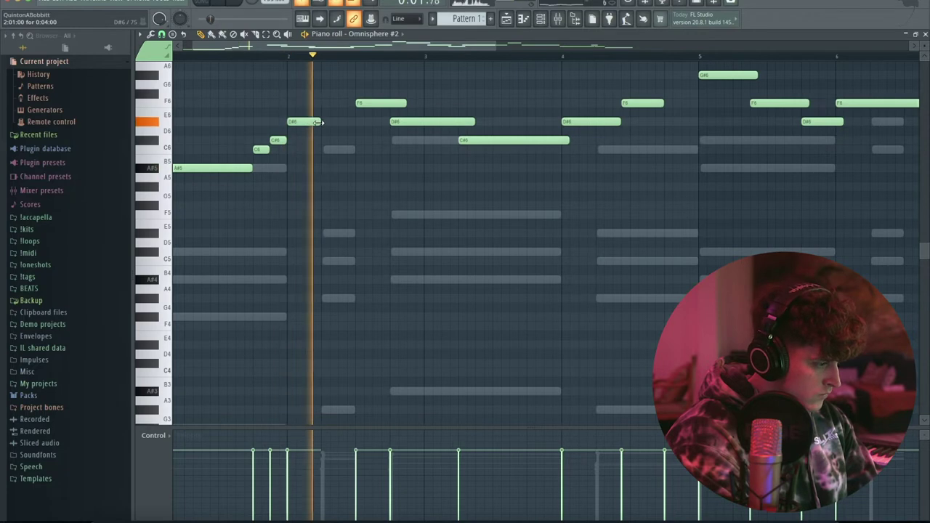
key(space)
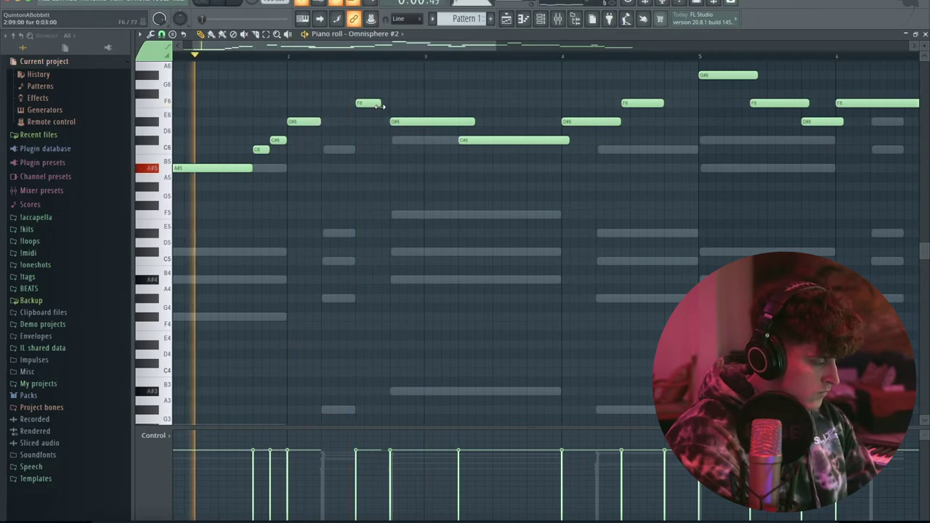
scroll(335, 60, down, 2)
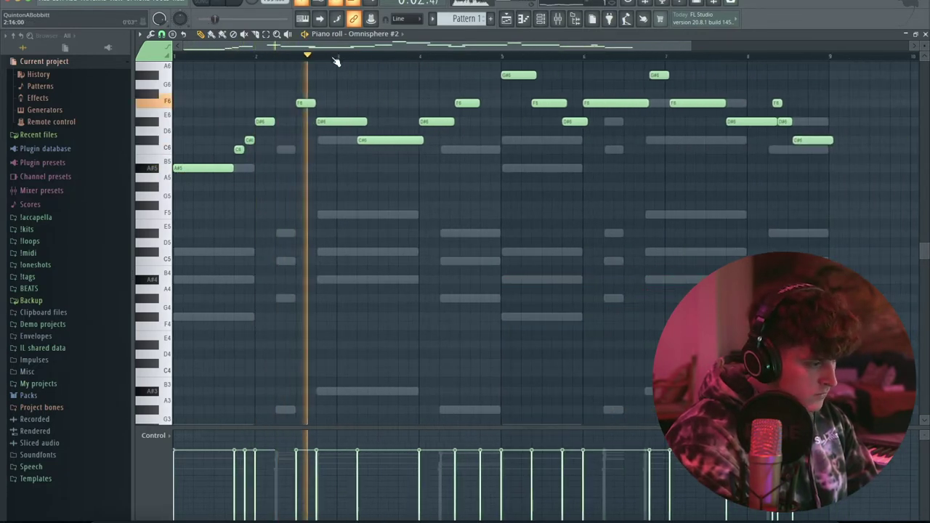
- Raise the melody's D#6 note just before bar 3 to G#6 and review the whole melody
drag(338, 122, 343, 70)
scroll(347, 58, up, 5)
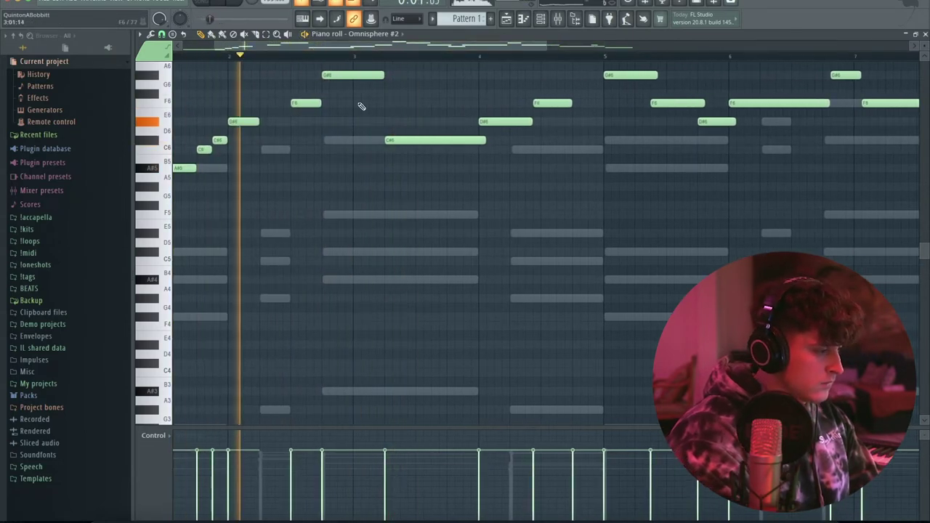
scroll(304, 60, up, 1)
scroll(197, 64, down, 3)
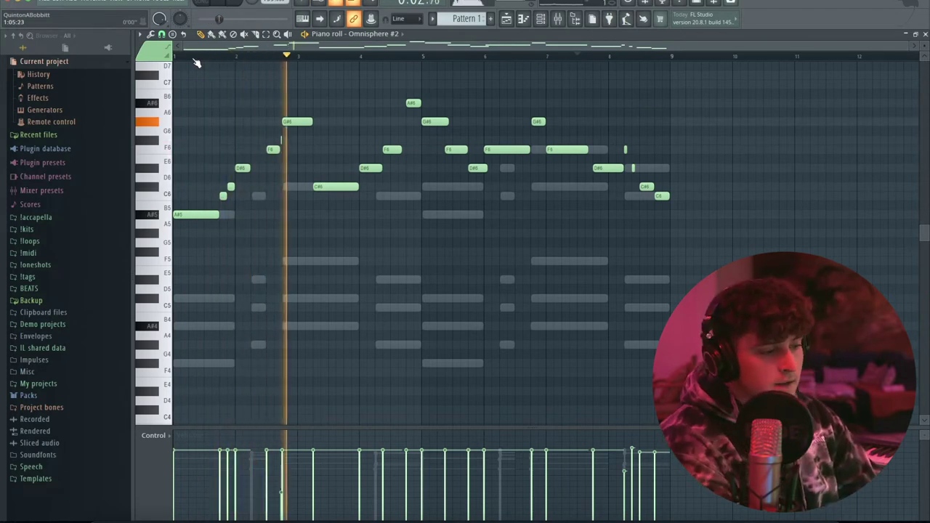
- Route the Omnisphere and Omnisphere #2 channels to mixer tracks 1 and 2
click(542, 18)
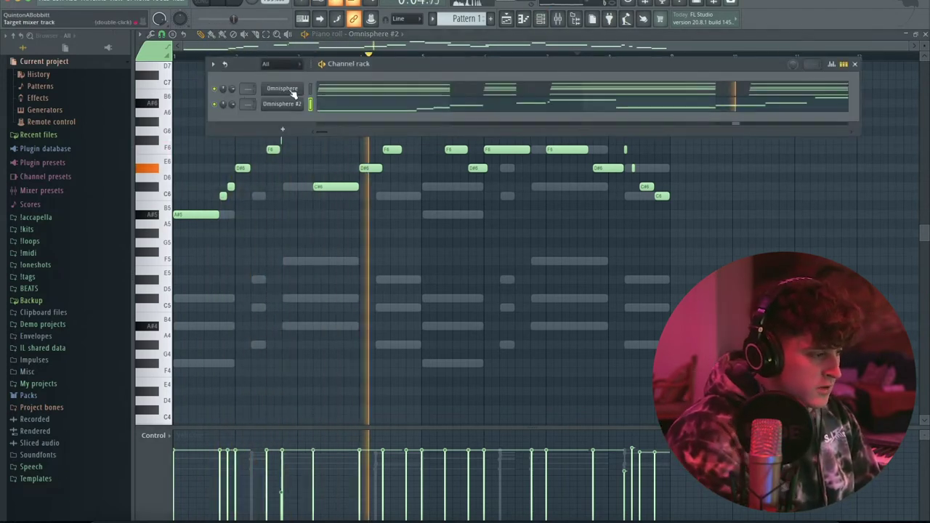
click(541, 18)
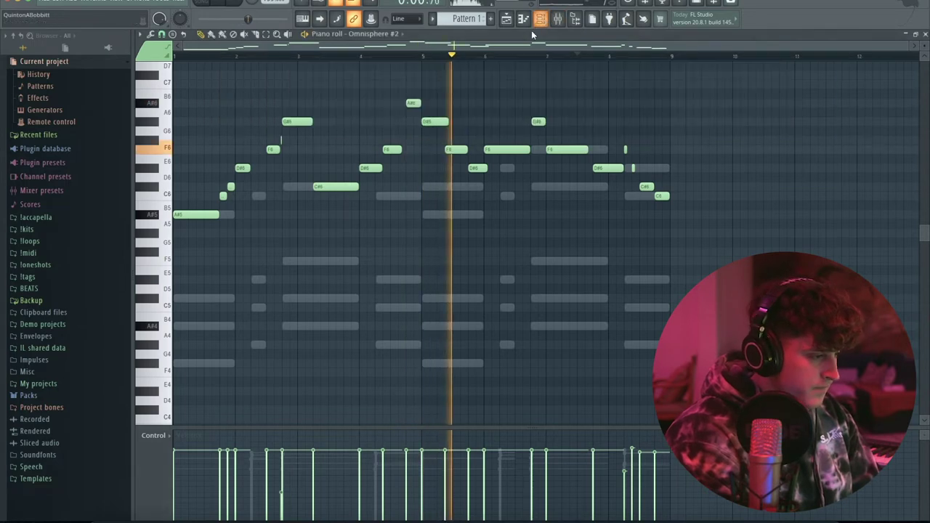
click(558, 18)
key(ctrl+l)
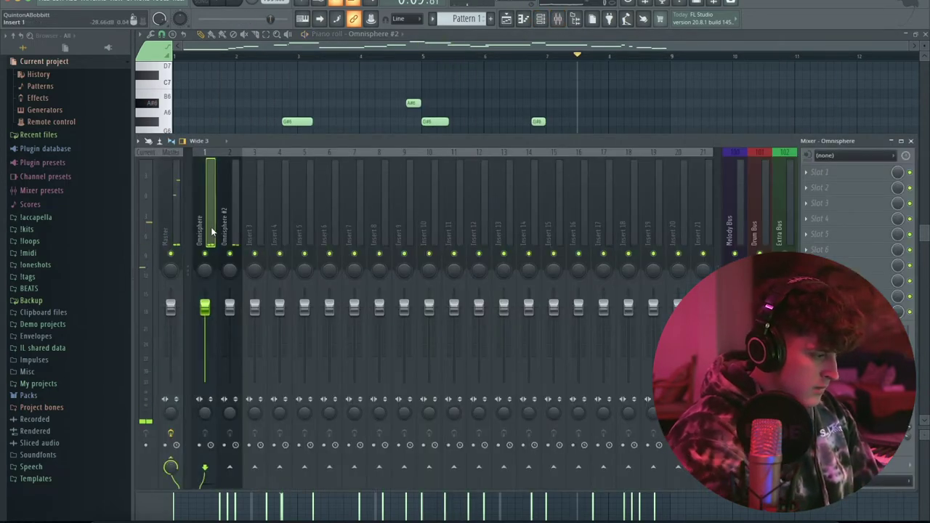
- Solo the Omnisphere mixer track and load RC-20 Retro Color in its first effect slot
right_click(212, 233)
right_click(206, 255)
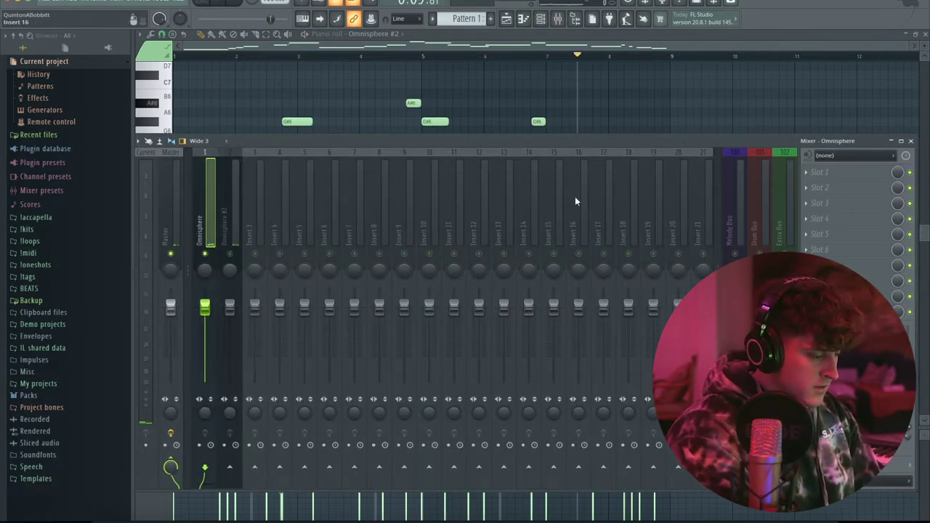
click(850, 172)
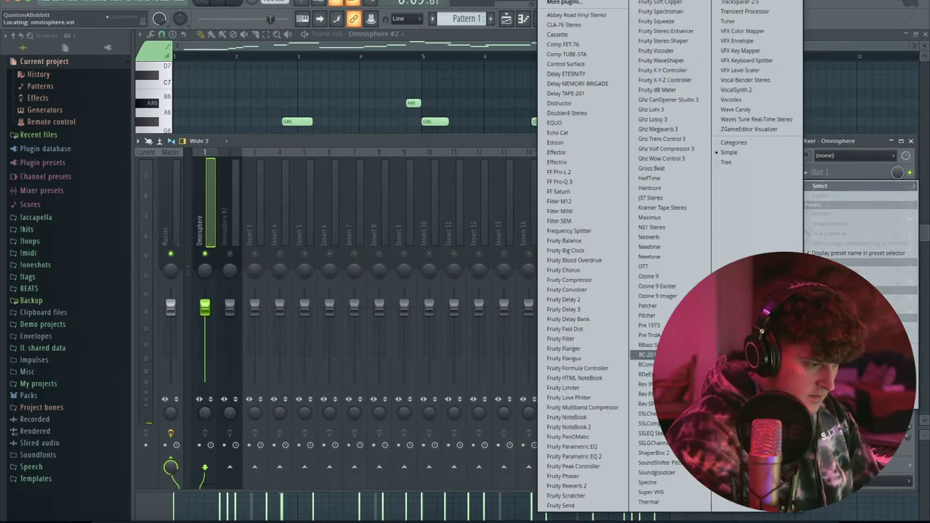
click(646, 355)
drag(244, 88, 523, 72)
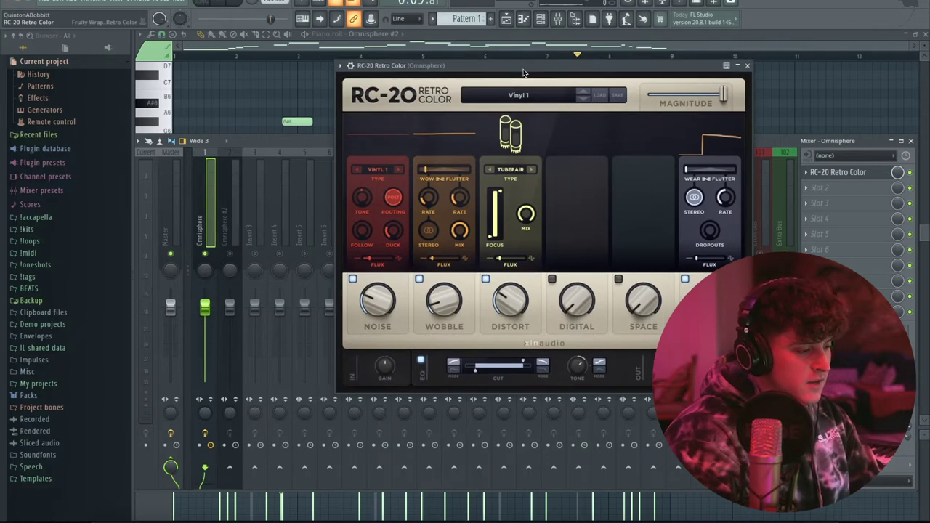
key(Escape)
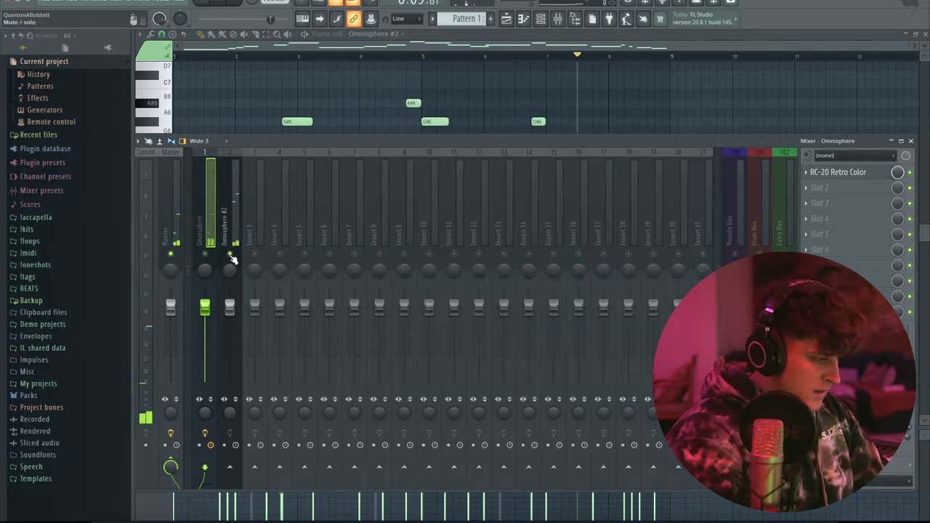
- Load Fruity parametric EQ 2 in the Omnisphere #2 track's first effect slot, cutting the low and extreme high frequencies
click(820, 172)
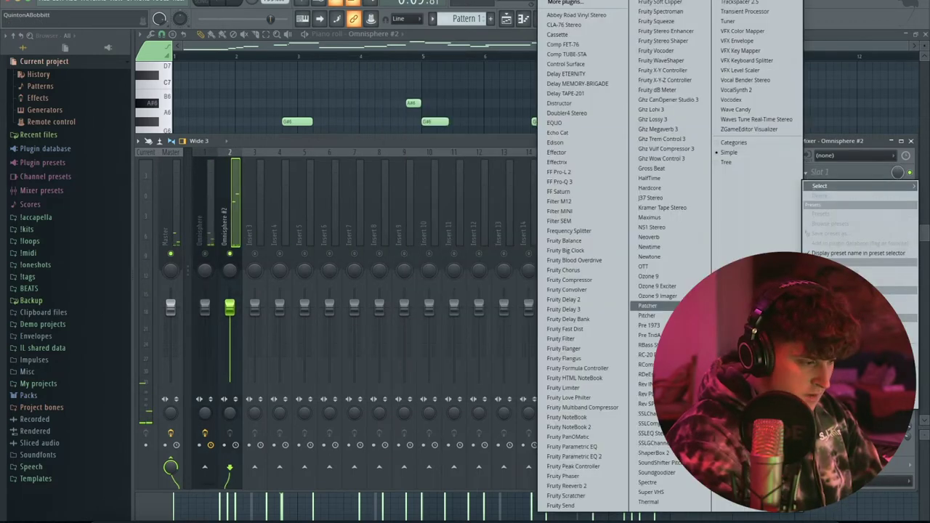
click(574, 457)
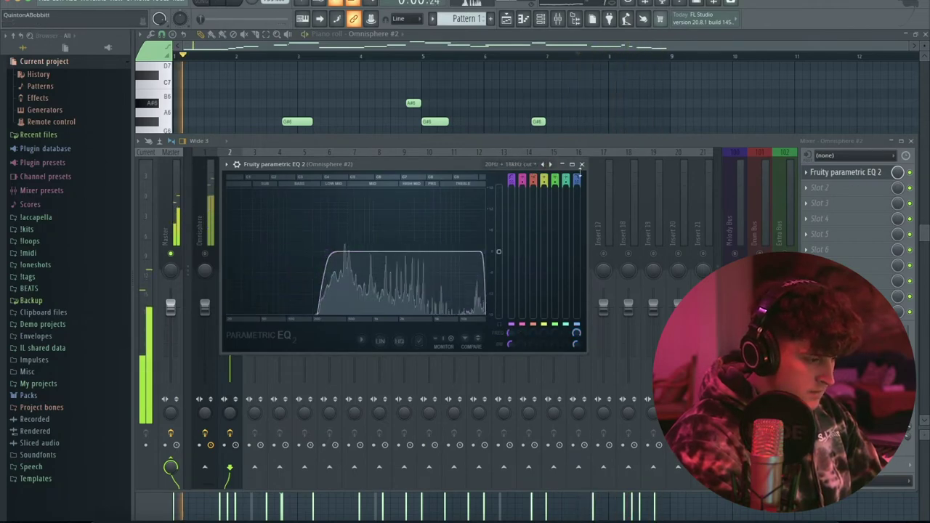
key(Escape)
- Load Cassette in the Omnisphere #2 track's second effect slot with the factory preset Chorusy
click(831, 188)
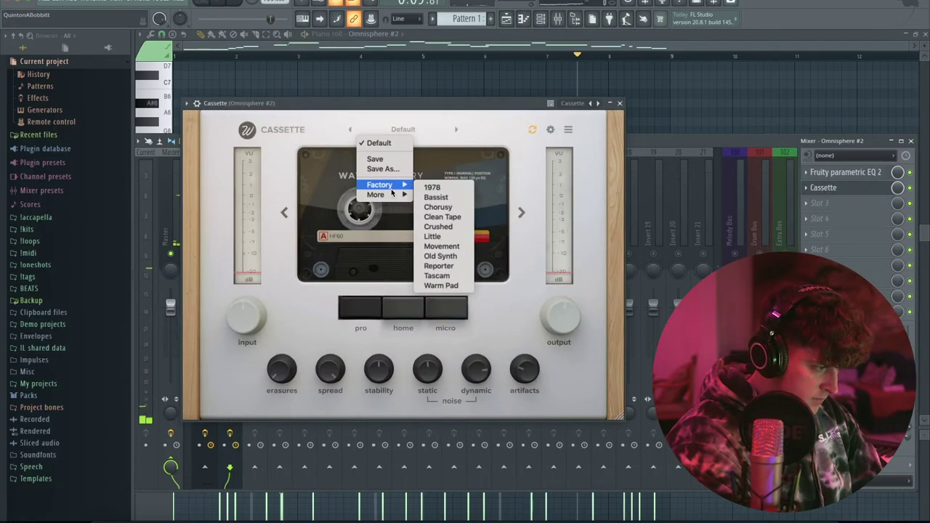
mouse_move(405, 188)
click(438, 207)
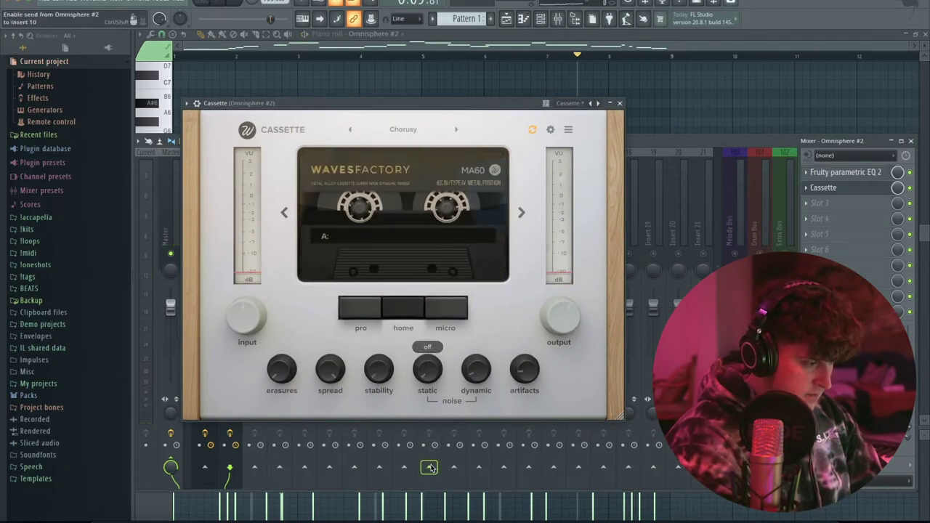
click(620, 103)
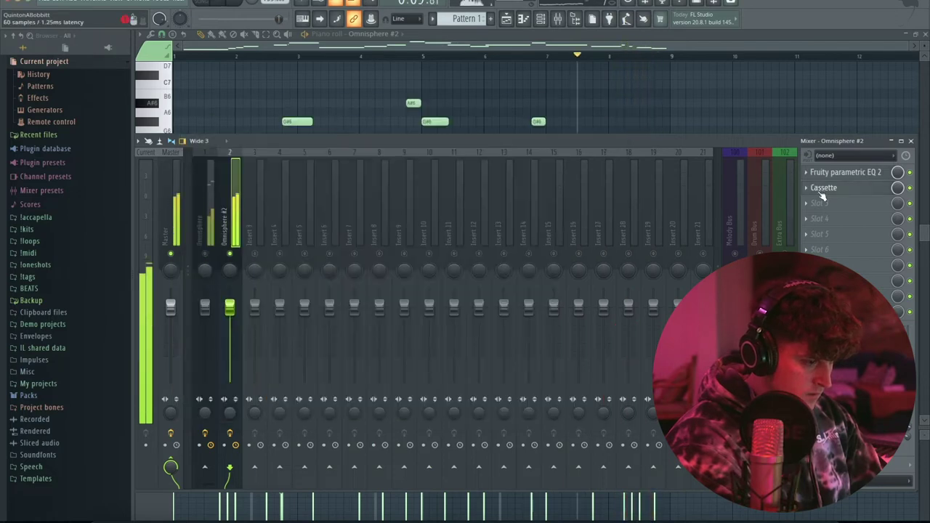
- Load Fruity Reeverb 2 in the Omnisphere #2 track's third effect slot and play the pattern with it
click(819, 203)
mouse_move(820, 216)
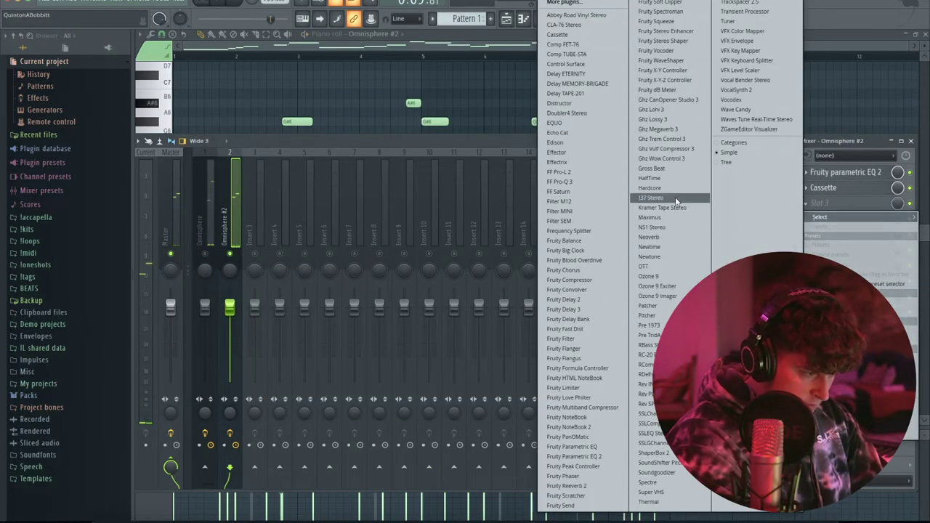
click(590, 486)
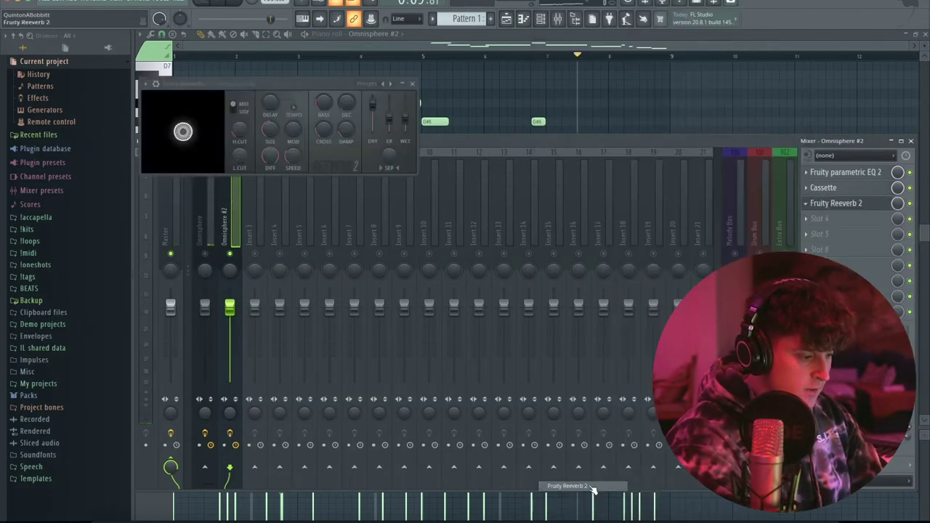
key(F7)
key(space)
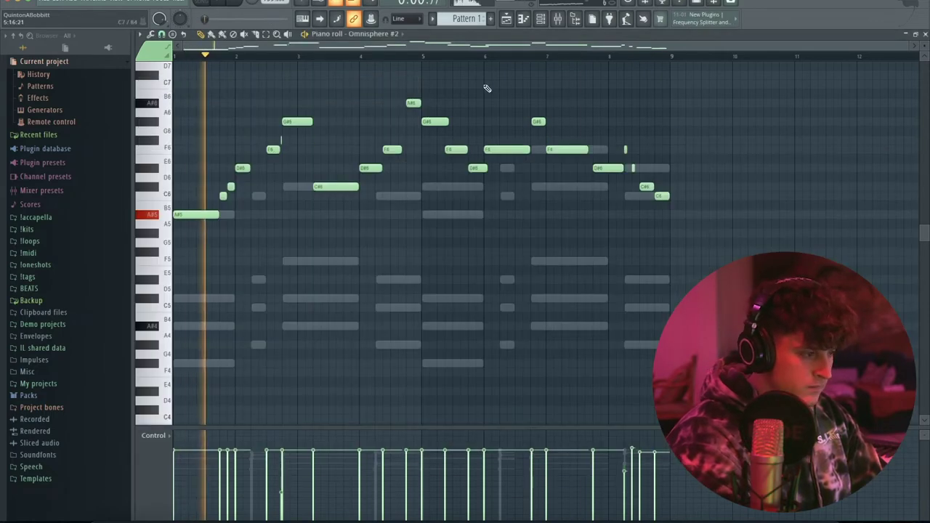
- Add the graduate - key one-shot as a third channel, give it the Omnisphere chord notes and play it
click(541, 22)
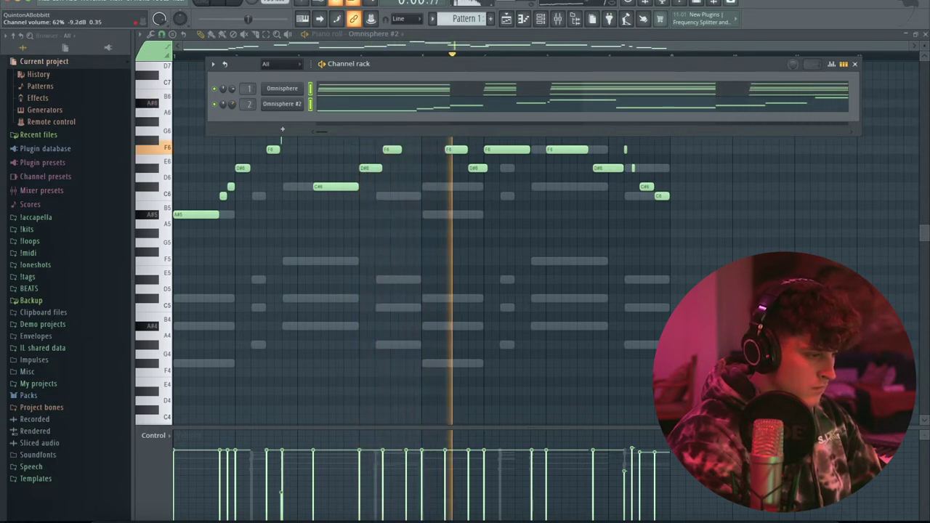
key(space)
click(66, 265)
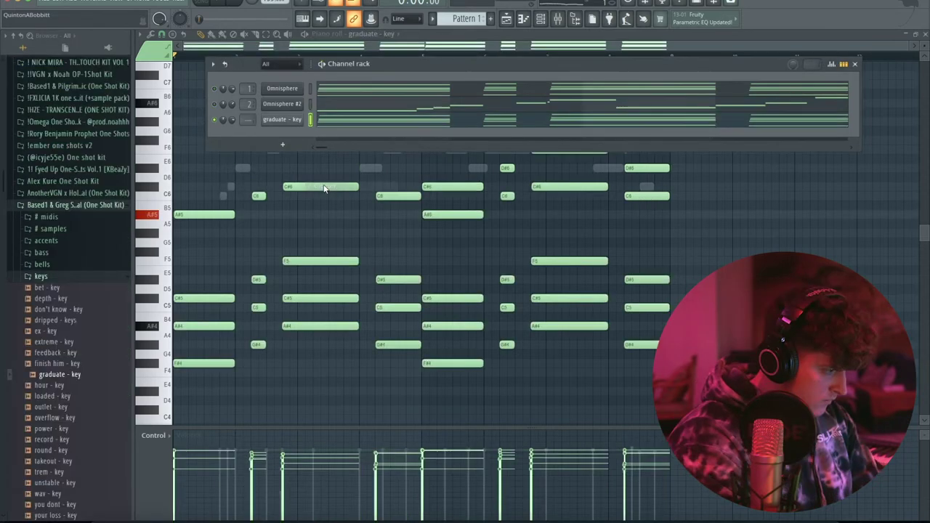
key(space)
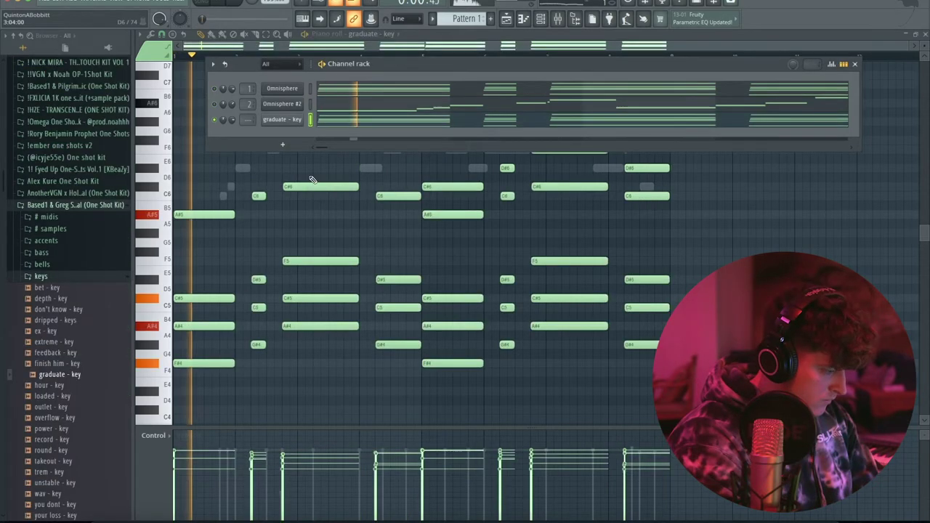
- Route graduate - key to mixer Insert 3 and load Fruity parametric EQ 2 there, rolling off the high frequencies
click(288, 119)
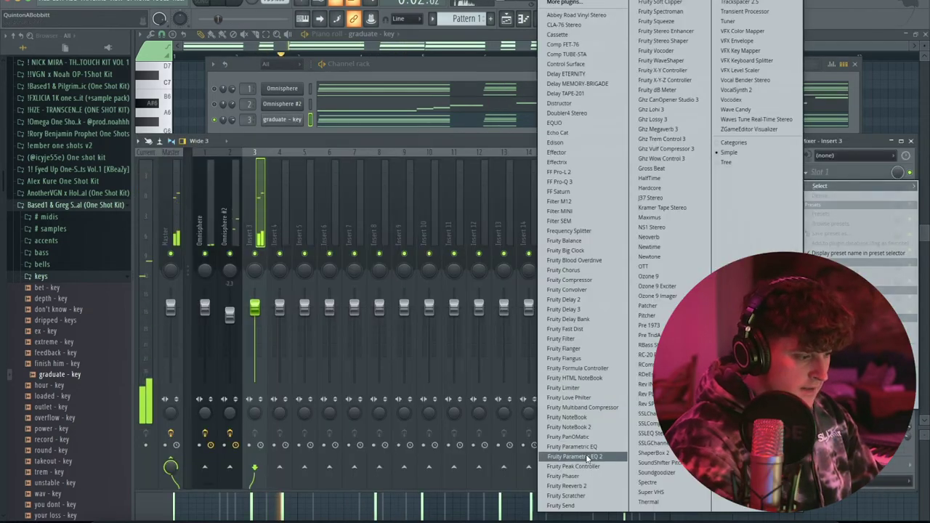
click(587, 457)
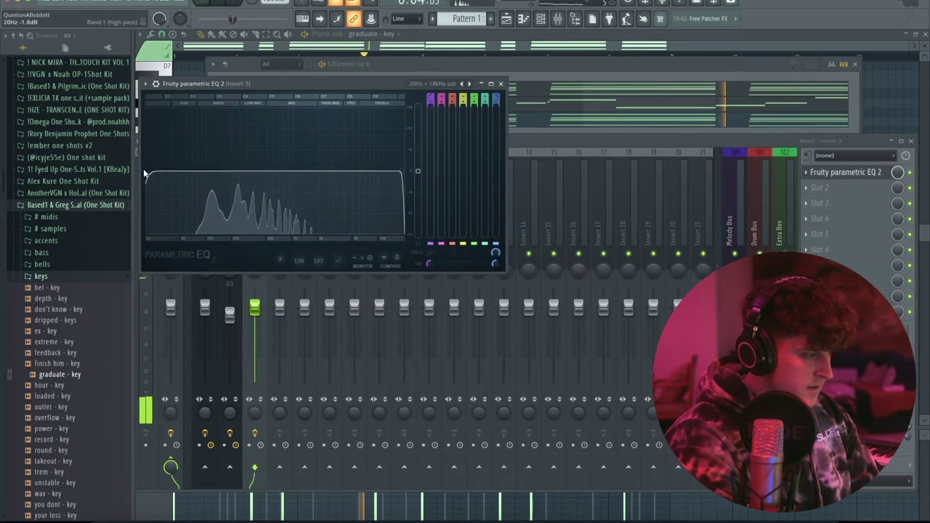
click(470, 84)
drag(404, 171, 336, 171)
drag(218, 177, 222, 170)
drag(337, 171, 334, 173)
click(501, 83)
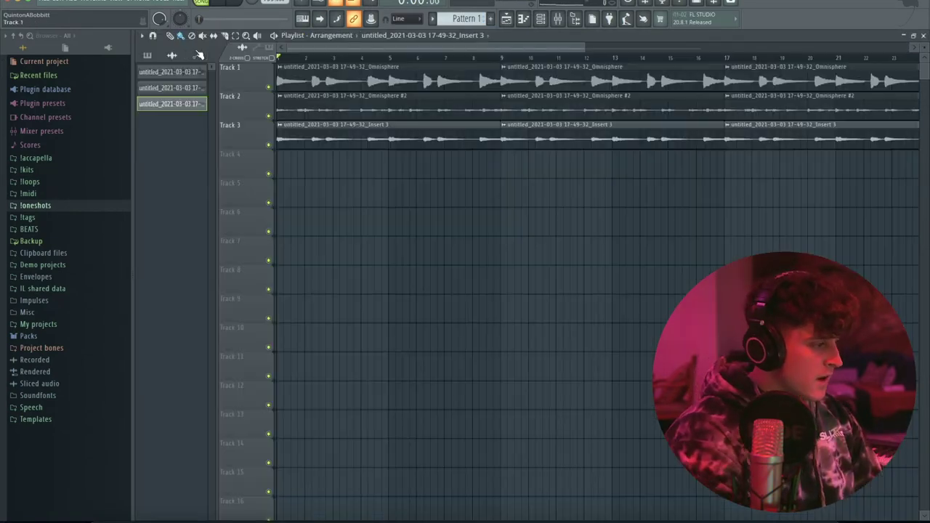
- Create an empty Pattern 2, place it as an eight-bar clip on playlist Track 4 and duplicate it along the arrangement
mouse_move(153, 73)
mouse_down()
mouse_move(343, 166)
mouse_move(149, 62)
mouse_up()
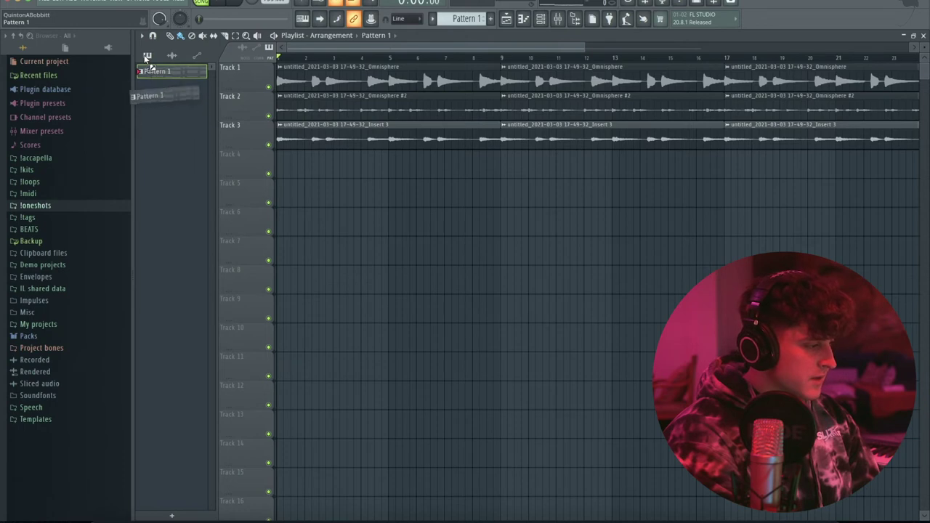
click(491, 20)
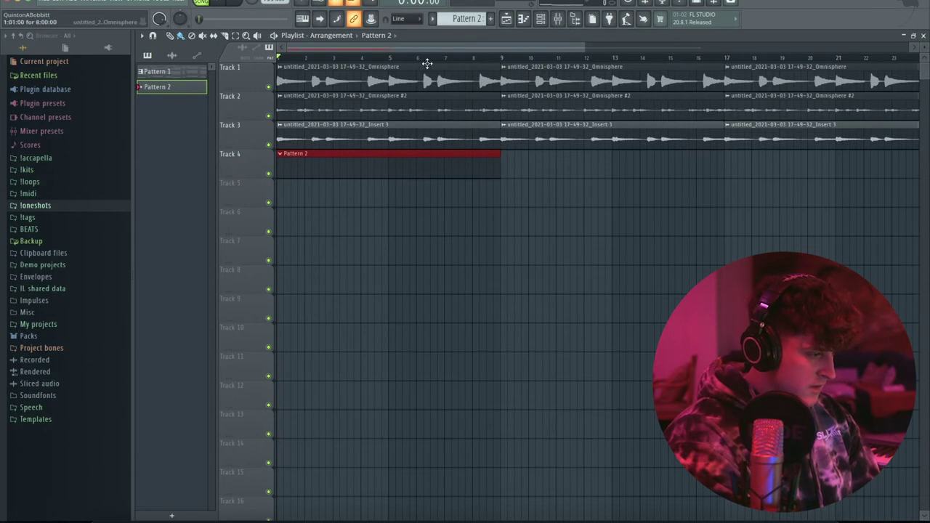
scroll(427, 64, down, 3)
key(ctrl+b)
key(ctrl+b)
key(ctrl+b)
- Add the !kyu - default pattern clap from the !!kyu - ESSENTIALS vol.1 kit to Pattern 2
key(F6)
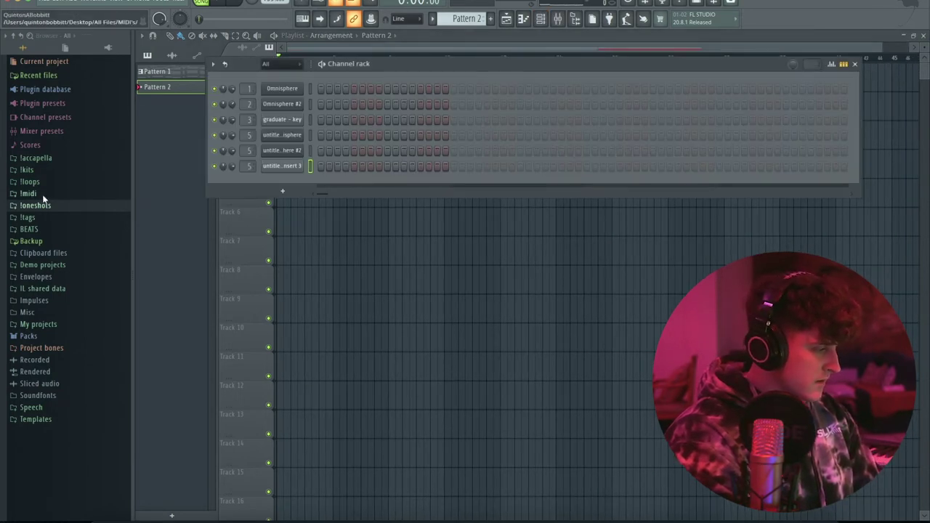
click(46, 173)
click(80, 213)
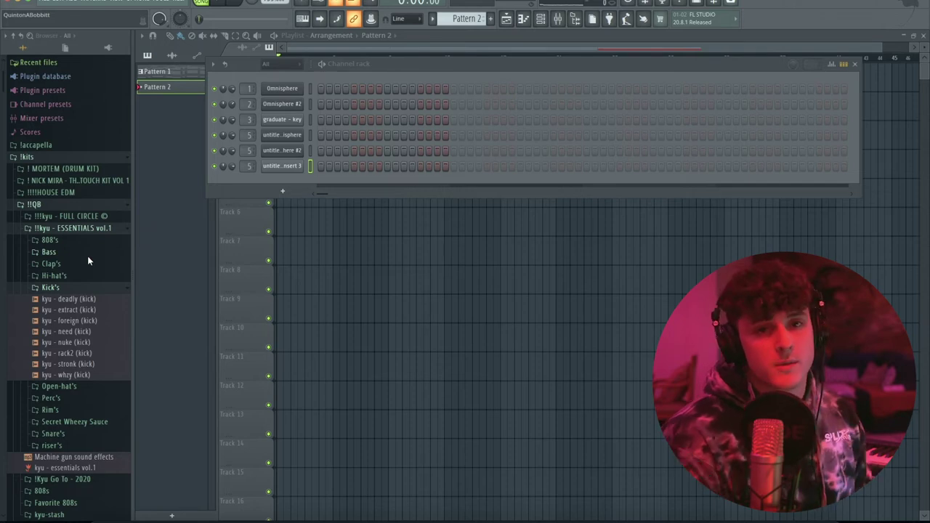
click(87, 261)
drag(73, 274, 358, 183)
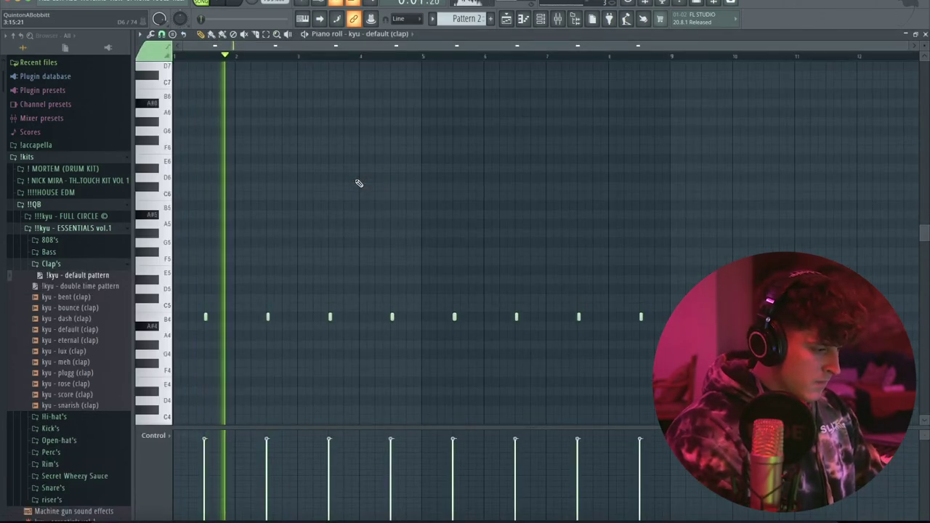
- Add the kyu - hit2 (hh) hi-hat sample from the kit as a new channel
key(F6)
click(64, 264)
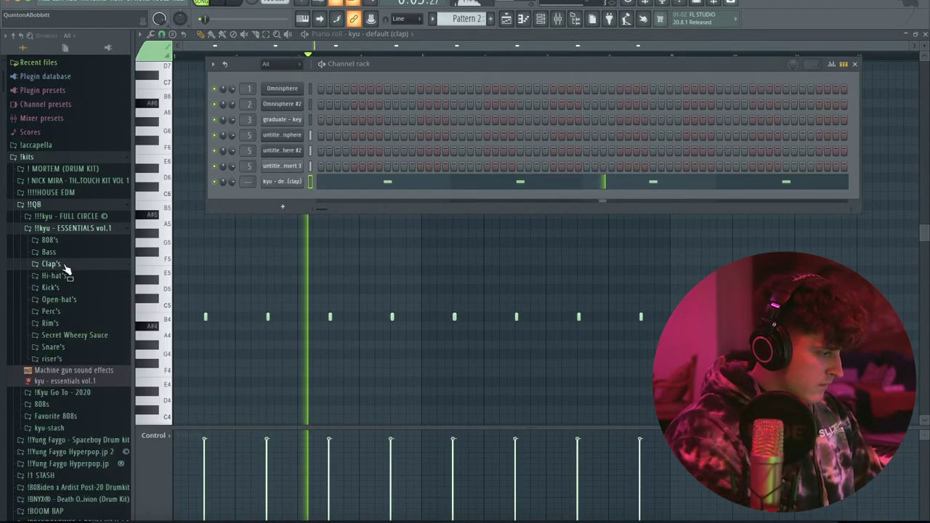
click(58, 275)
drag(75, 351, 282, 200)
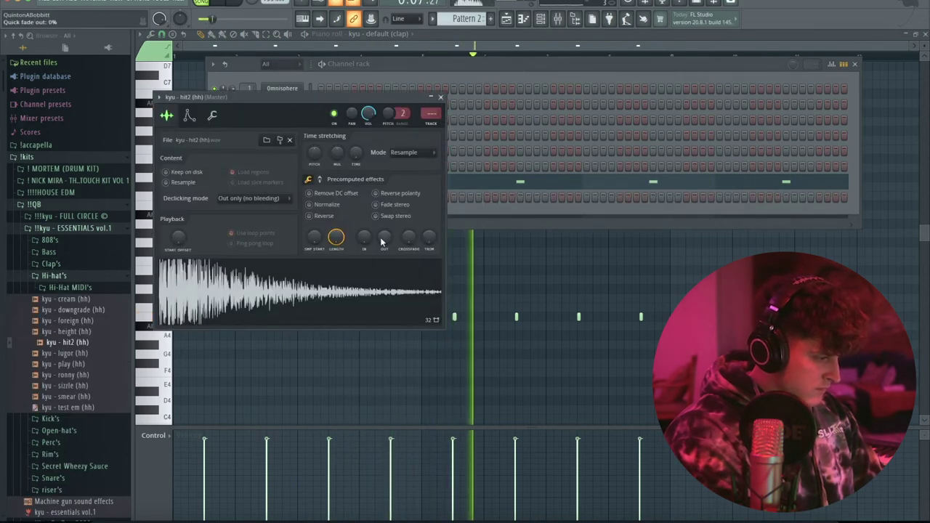
click(440, 96)
- Fill the kyu - hit2 (hh) channel with a hit on every 2 steps
right_click(282, 196)
click(291, 197)
right_click(301, 197)
click(428, 230)
- Add fast rolls and lower-pitched hits to the kyu - hit2 (hh) notes in bars 1 to 4, shaping their velocities
right_click(300, 198)
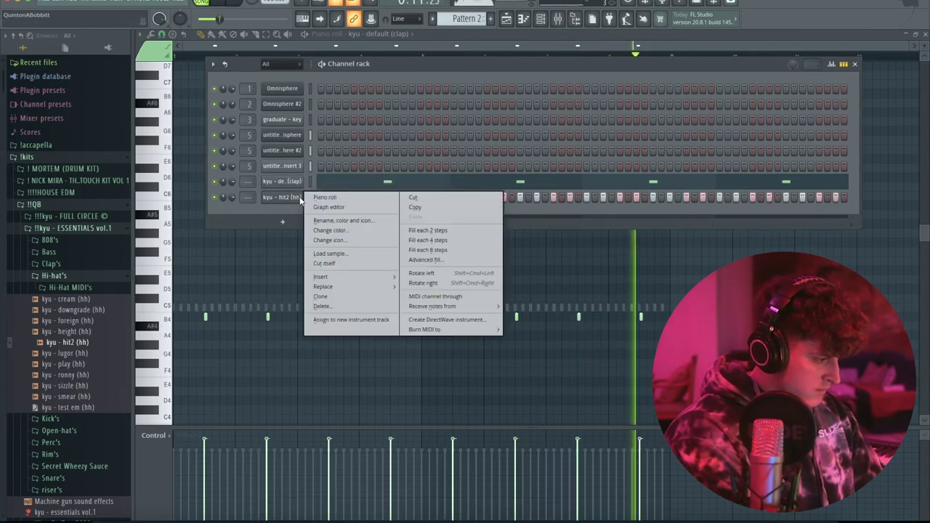
click(325, 197)
drag(711, 249, 184, 329)
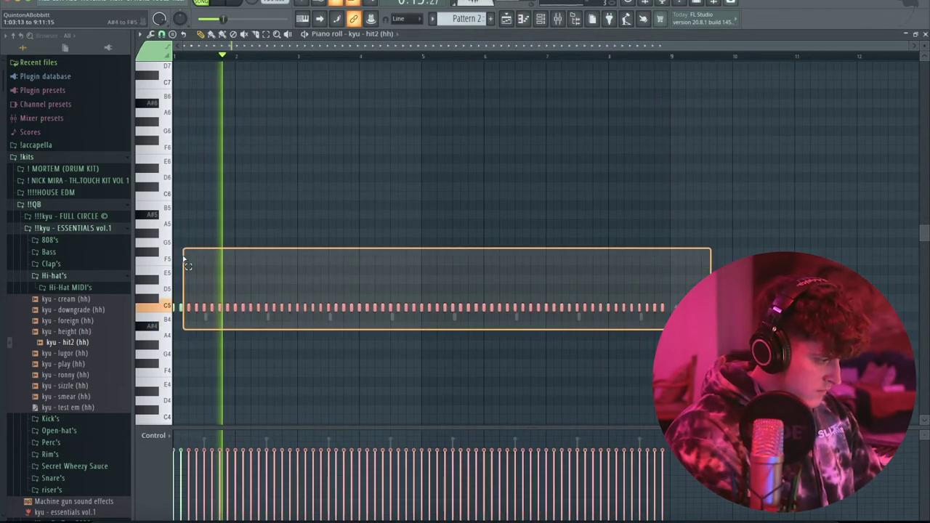
drag(188, 265, 190, 261)
scroll(262, 47, up, 1)
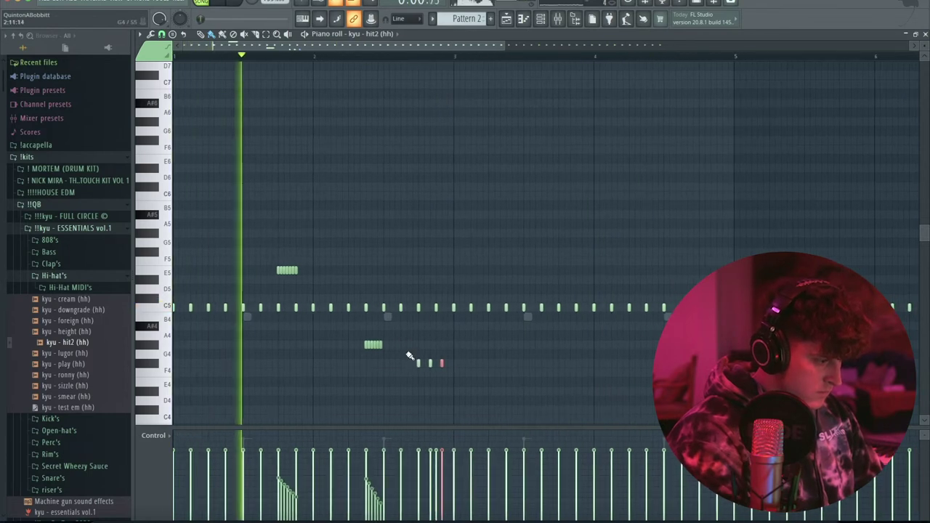
drag(409, 356, 461, 430)
mouse_move(414, 467)
mouse_down()
mouse_move(442, 482)
mouse_move(433, 463)
mouse_up()
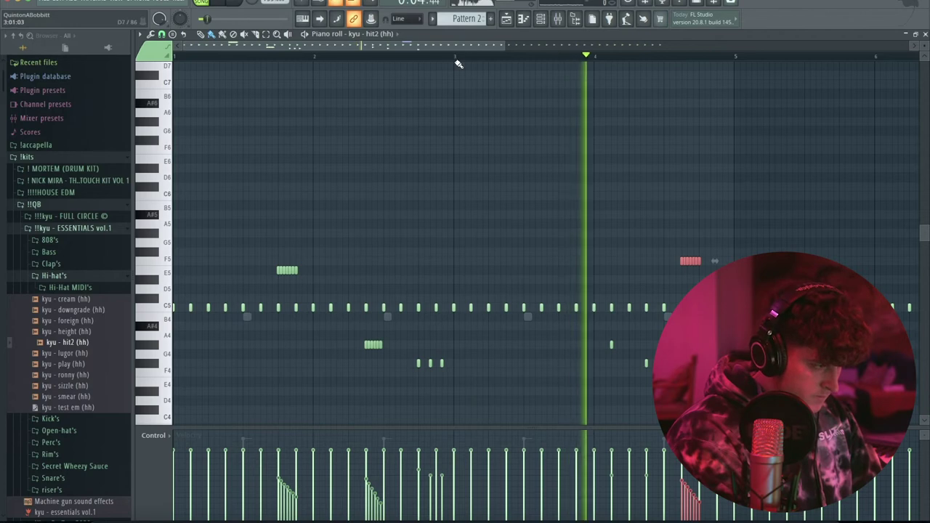
- Replace the plain hi-hat notes in bars 5 to 8 with a copy of the first four bars' hi-hat pattern
scroll(457, 64, down, 3)
scroll(476, 60, down, 2)
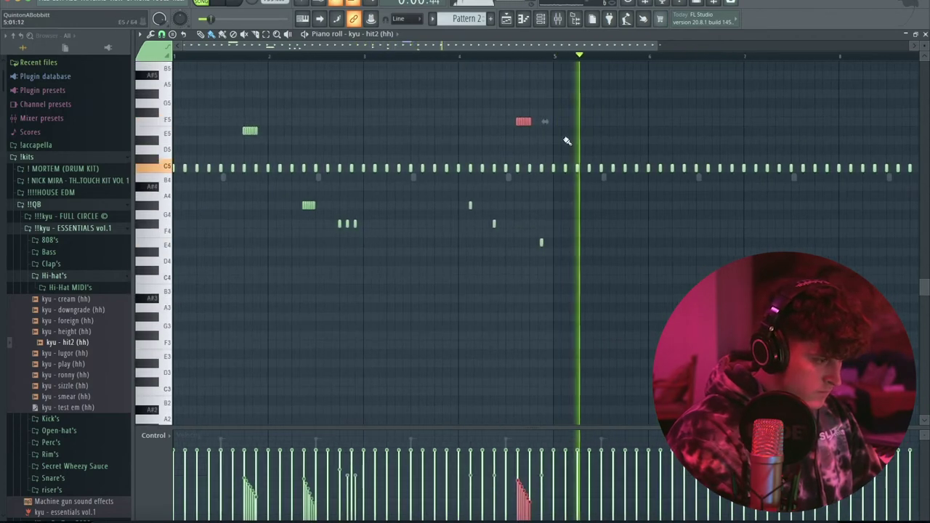
scroll(544, 54, down, 3)
drag(720, 187, 473, 149)
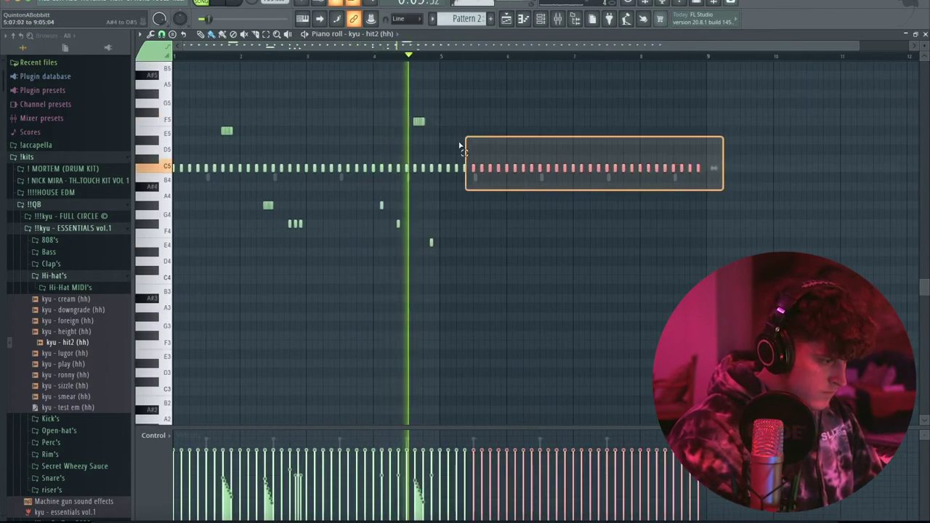
key(Delete)
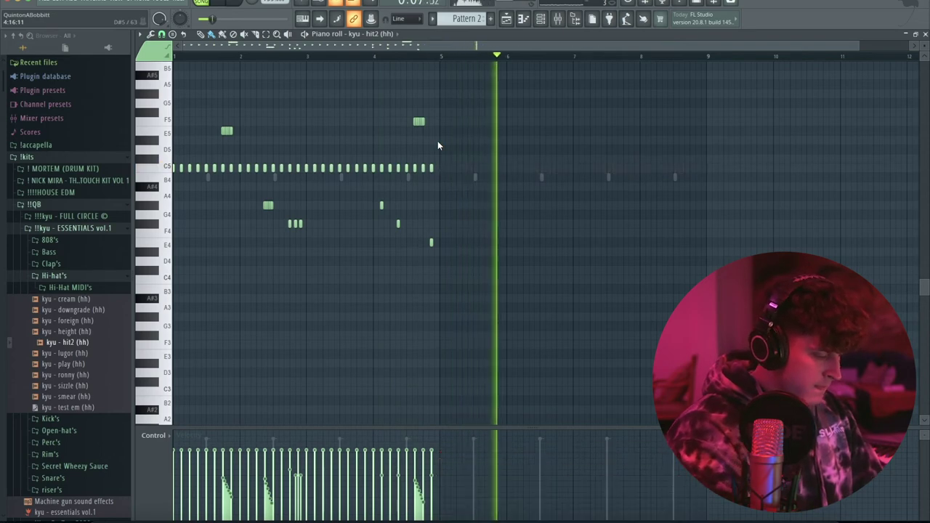
scroll(354, 56, up, 3)
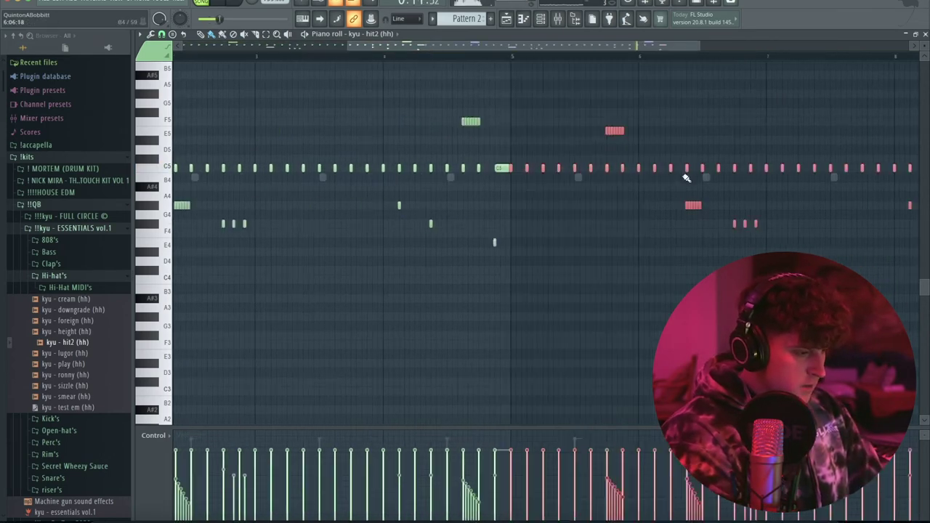
- Add the kyu - and1 (oh) open hat as a new channel, with a quick fade out of about 19% and Normalize enabled
click(540, 18)
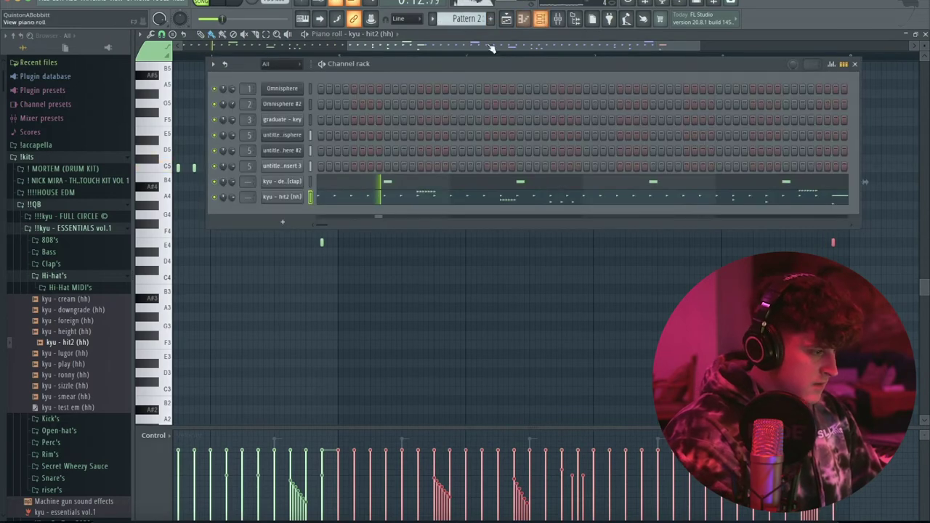
click(47, 277)
click(86, 300)
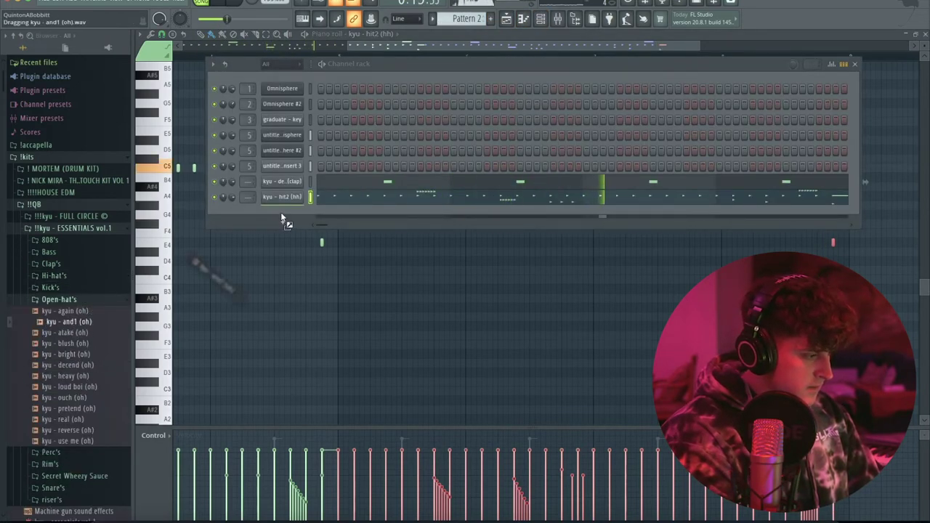
drag(283, 220, 324, 213)
drag(396, 263, 396, 247)
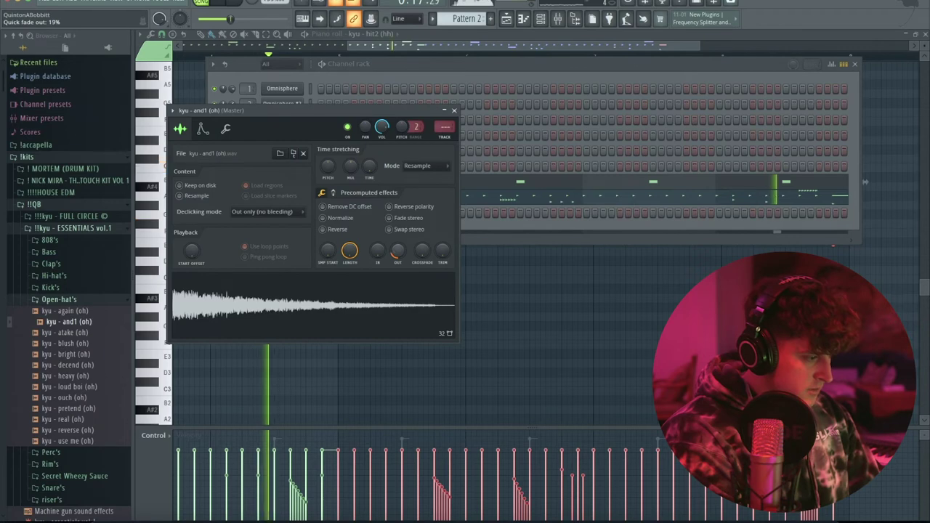
click(347, 218)
click(454, 111)
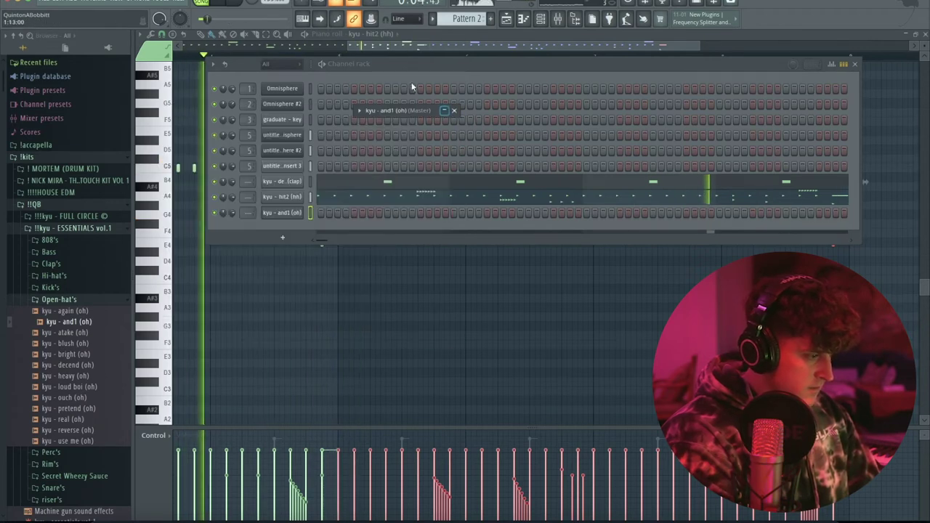
- Add the kyu - reverse (oh) channel with a hit on step 21, and place kyu - and1 (oh) hits on steps 1 and 37
key(F6)
click(322, 56)
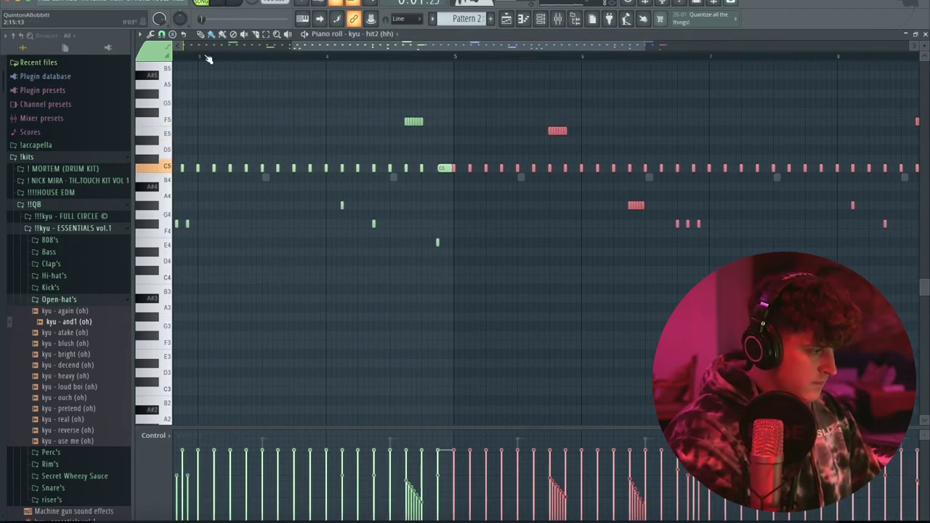
key(F6)
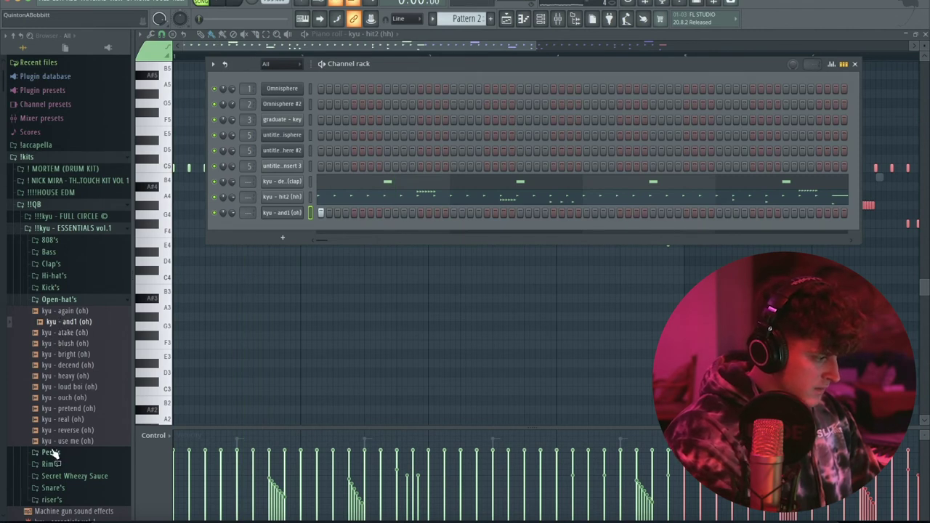
drag(265, 217, 267, 231)
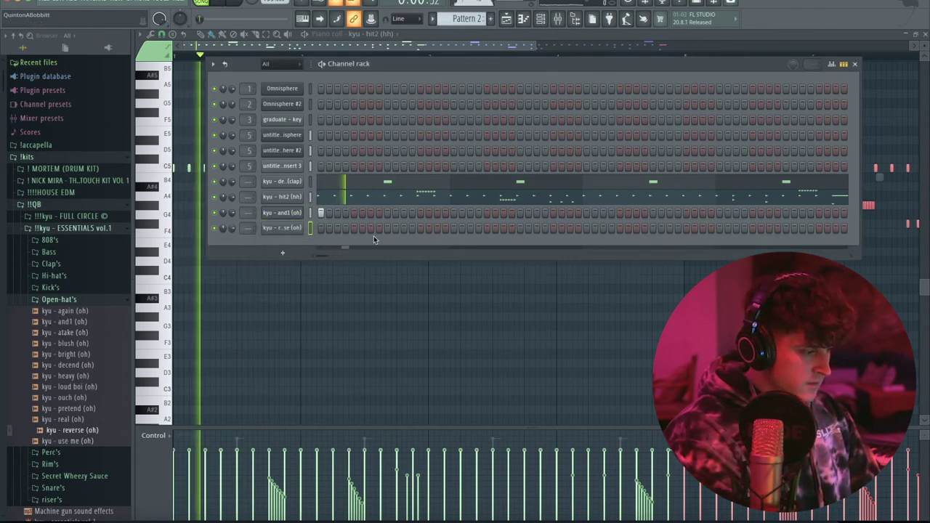
click(486, 228)
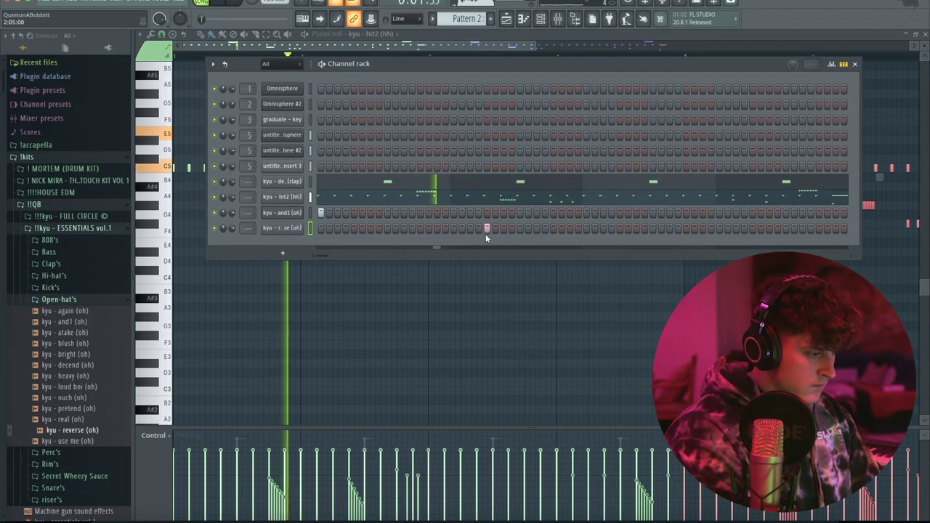
click(619, 212)
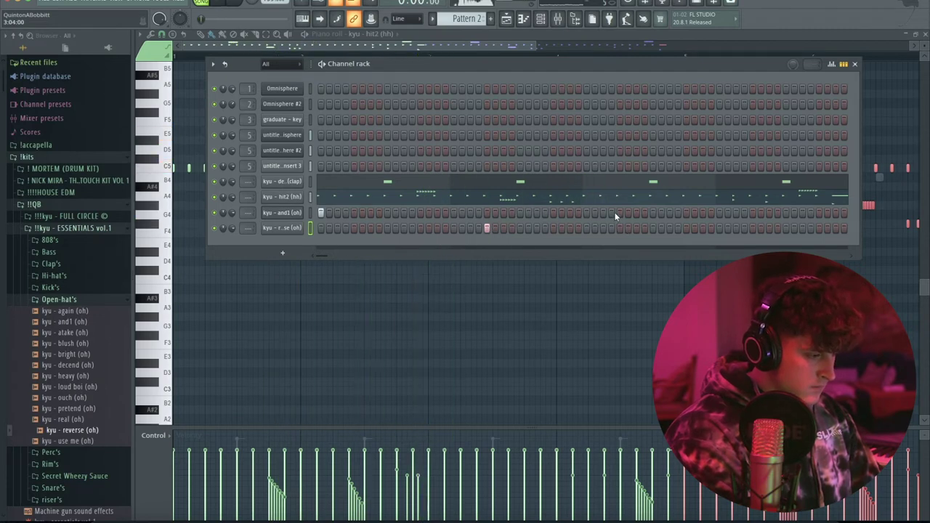
- Add the kyu - slime (snare) sample as a new channel and place its hits on steps 47 and 51
click(58, 299)
click(54, 343)
key(space)
click(76, 440)
click(72, 452)
drag(69, 440, 319, 255)
key(space)
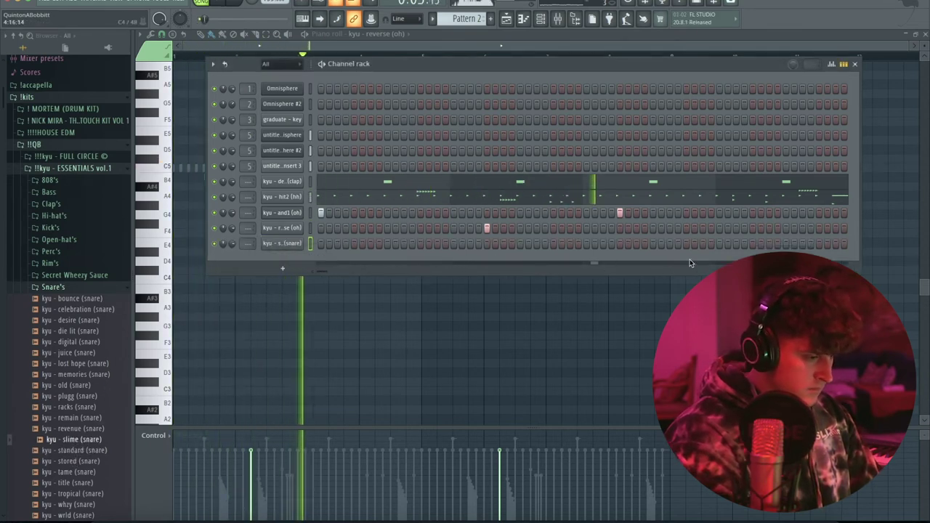
click(703, 243)
click(735, 243)
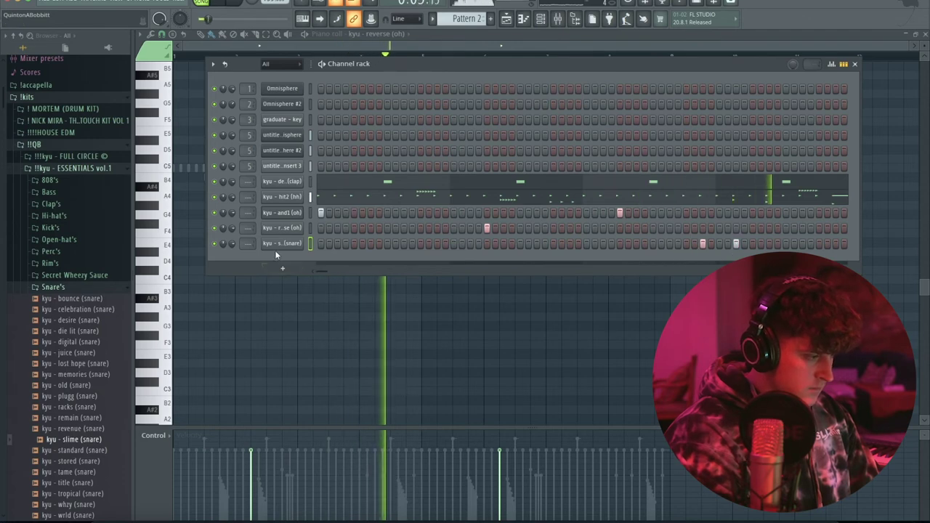
- Add the kyu - spinzv2 (808) sample as a new channel above the clap and set it to cut itself
key(space)
click(50, 180)
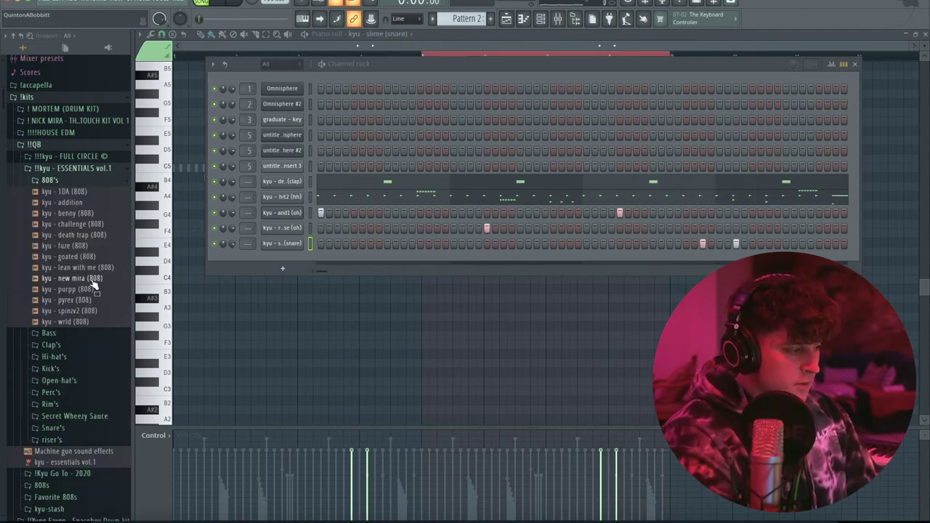
drag(86, 311, 283, 180)
right_click(283, 181)
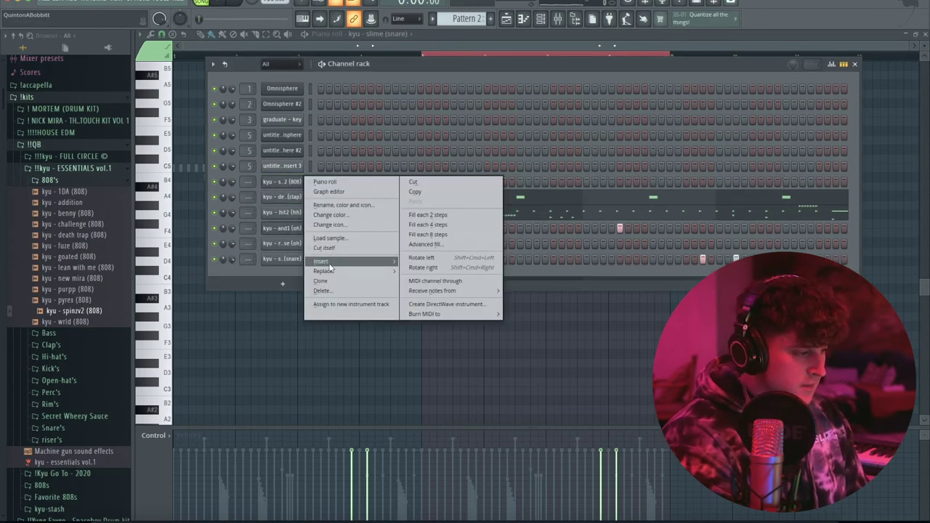
click(328, 245)
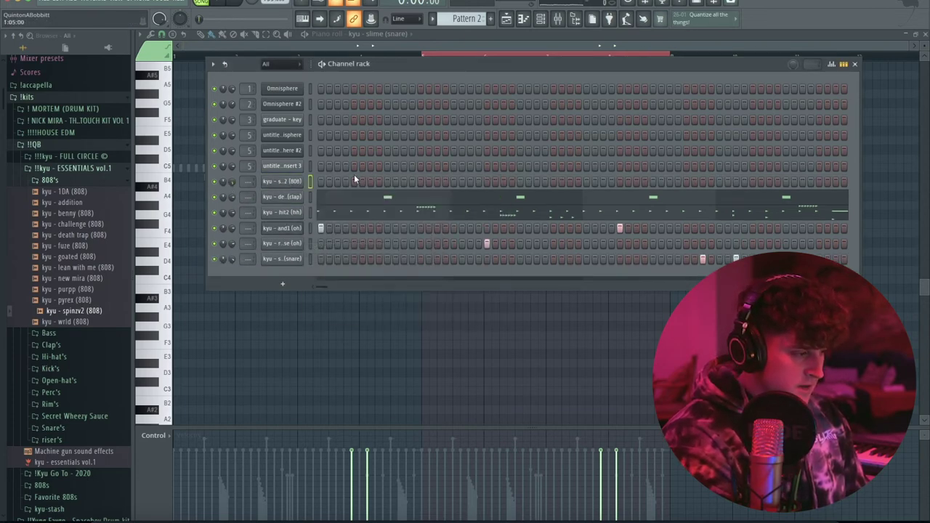
- Start the 808 line in the piano roll with two F#5 notes in bar 1, G#5 and A#5 in bar 2, and A#5 in bar 3
right_click(312, 181)
click(335, 183)
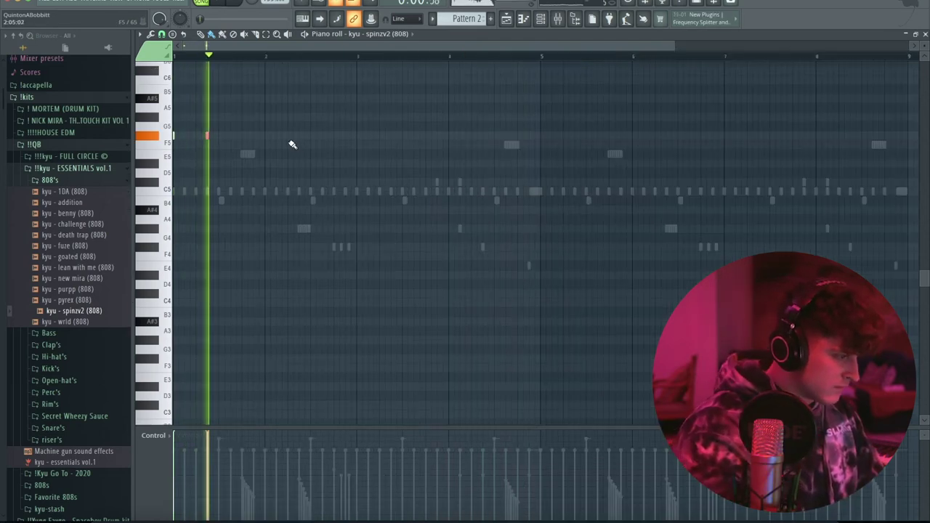
click(288, 117)
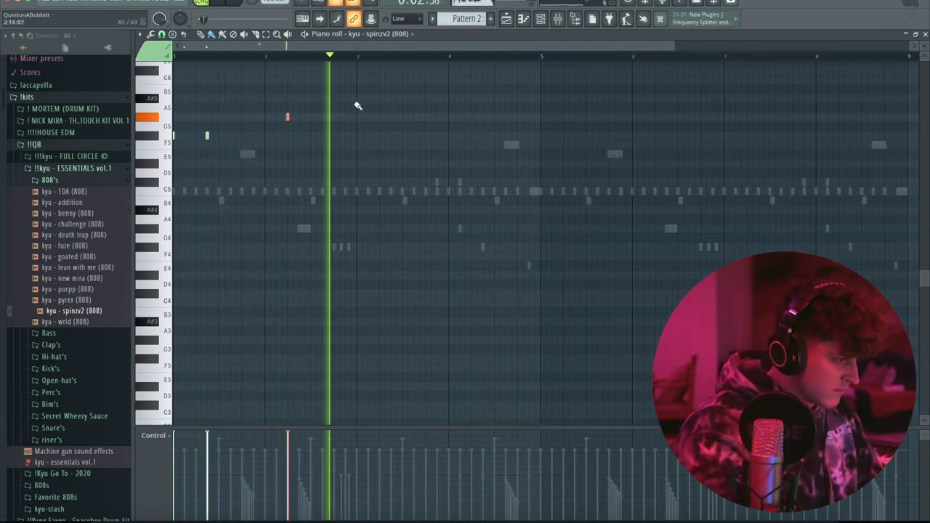
click(356, 102)
key(space)
key(space)
drag(357, 102, 334, 100)
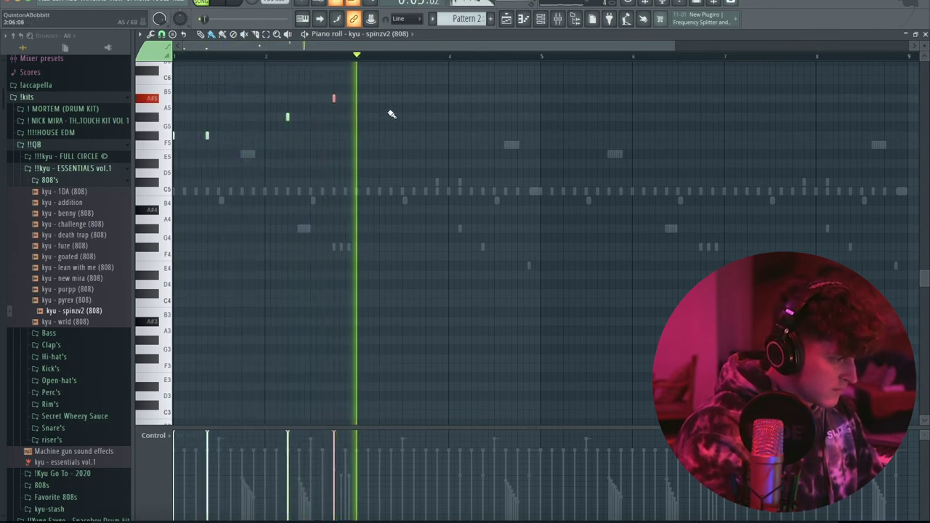
key(space)
click(414, 99)
key(space)
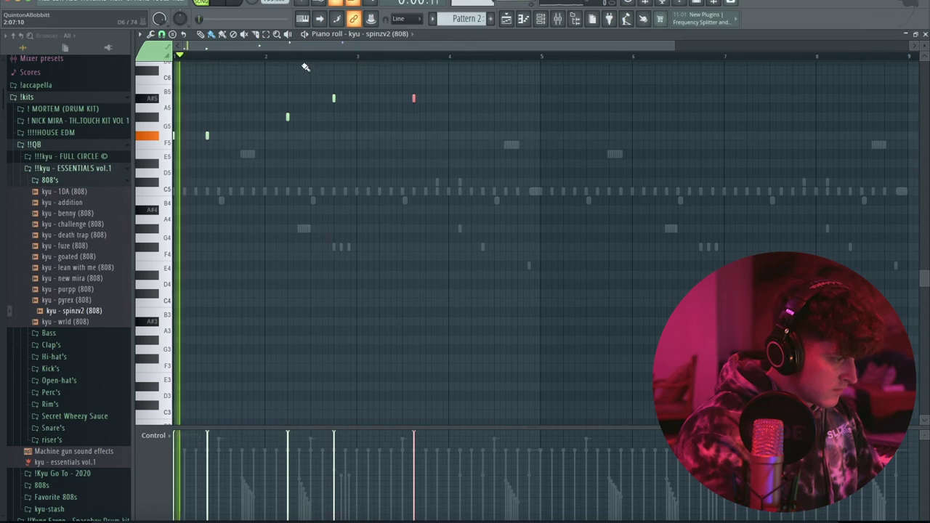
- Extend the 808 line with another A#5 note late in bar 3 and two G#5 notes in bar 4
key(space)
key(space)
click(437, 99)
click(460, 99)
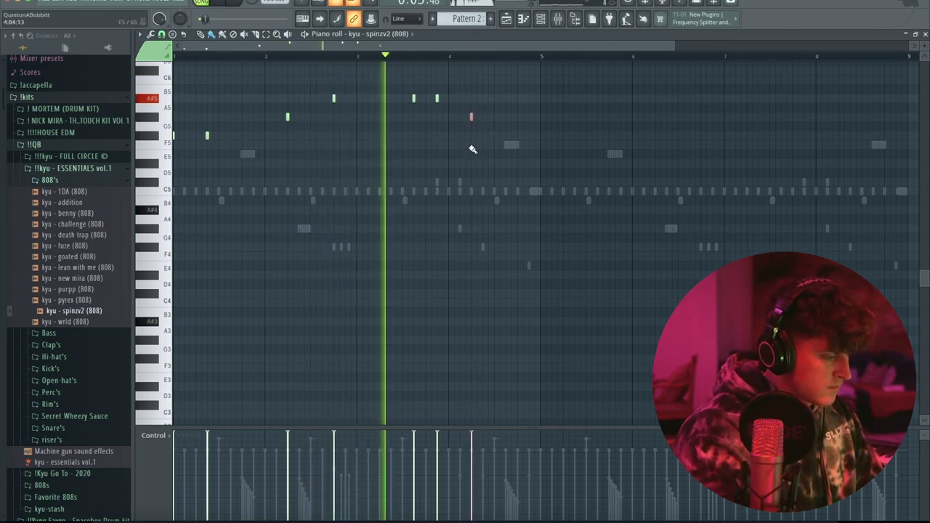
click(506, 117)
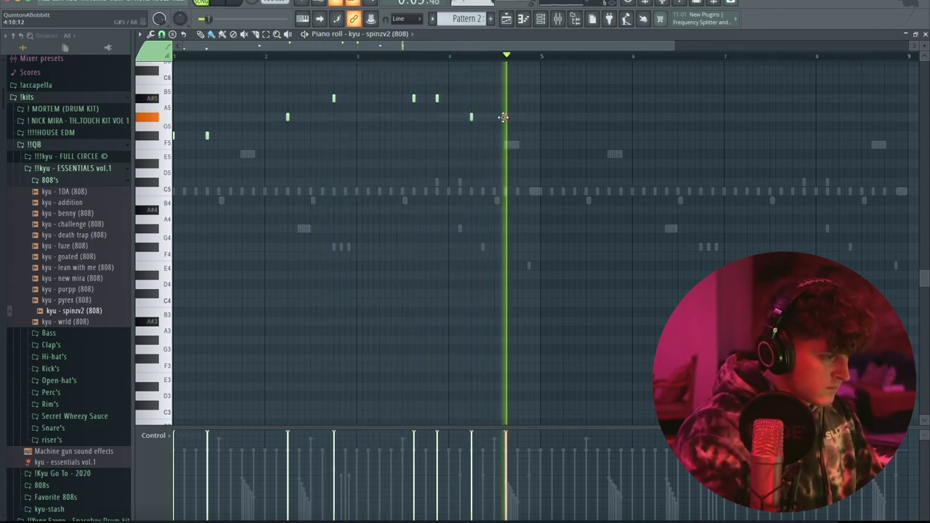
key(space)
- Enable the volume envelope on the kyu - spinzv2 (808) channel, with hold turned up and the other stages at minimum
key(F6)
click(271, 173)
click(245, 169)
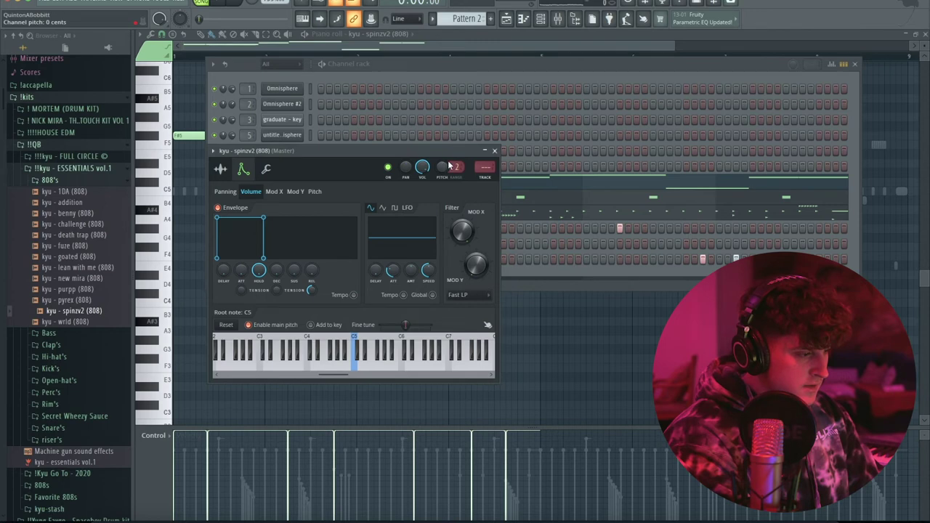
click(495, 151)
key(F5)
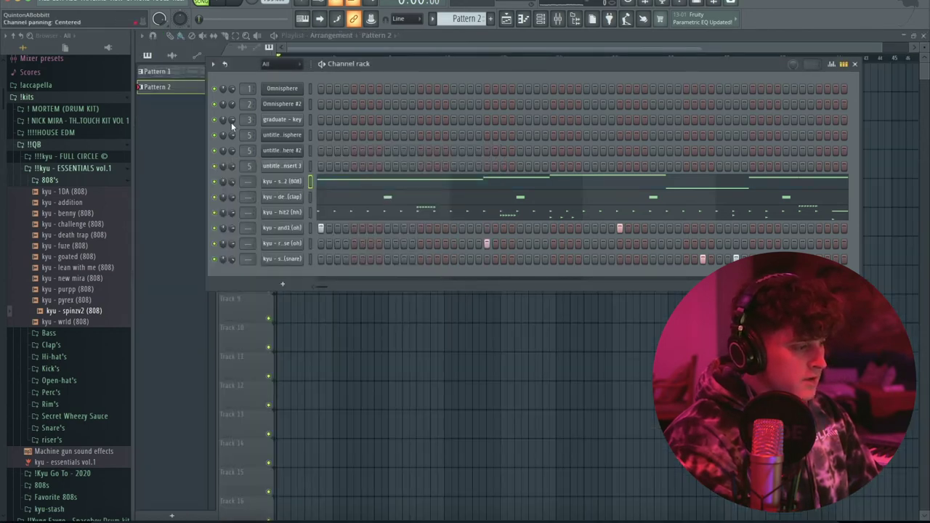
- Shorten the second F#5 note, the bar 2 G#5, the A#4 and the first bar 4 G#5 in the 808 line to leave gaps
click(351, 183)
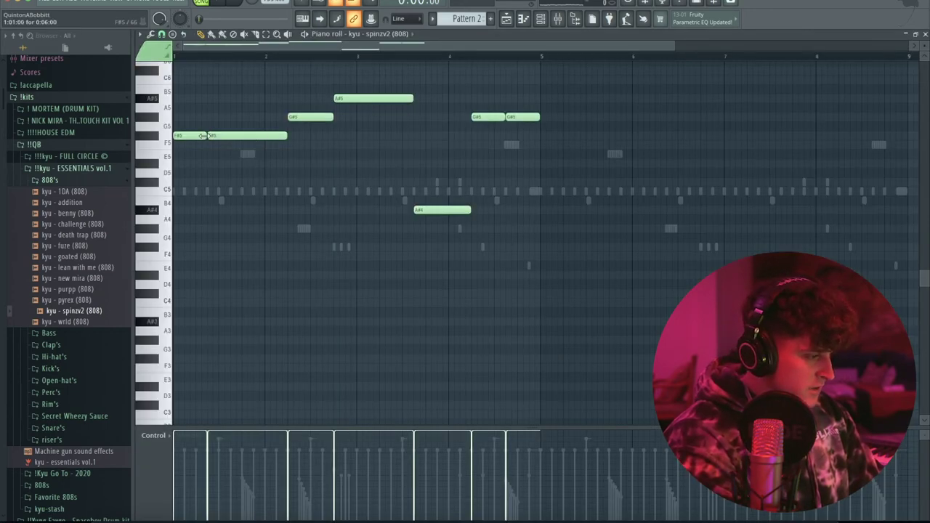
key(space)
drag(286, 136, 239, 139)
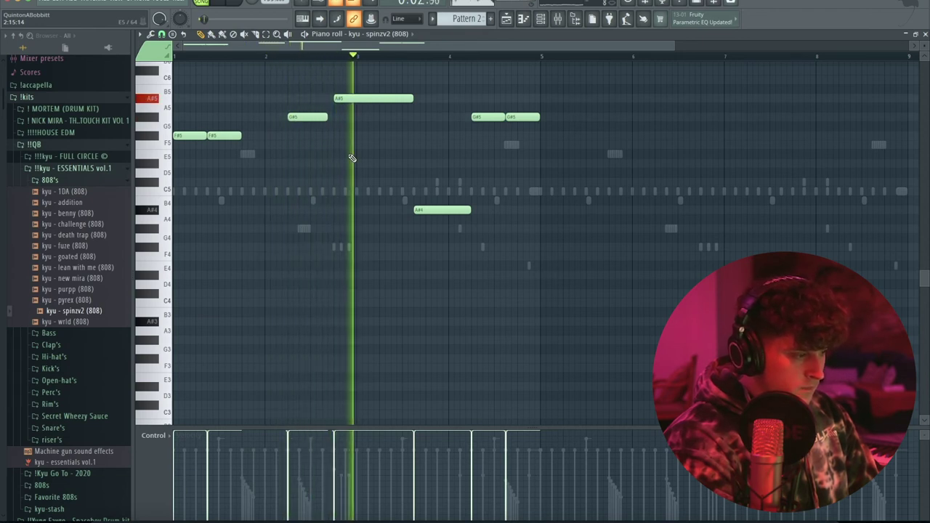
drag(470, 212, 459, 214)
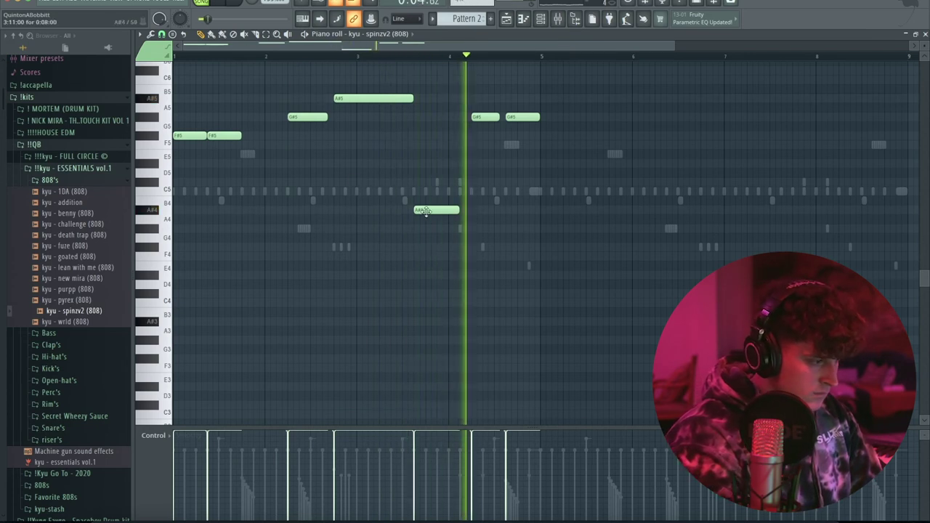
- Duplicate the 808 line into bars 5 to 8 and add a three-note G#4 roll with rising velocity at the end of bar 6, using 1/6 beat snap
key(ctrl+b)
scroll(508, 182, up, 2)
click(564, 117)
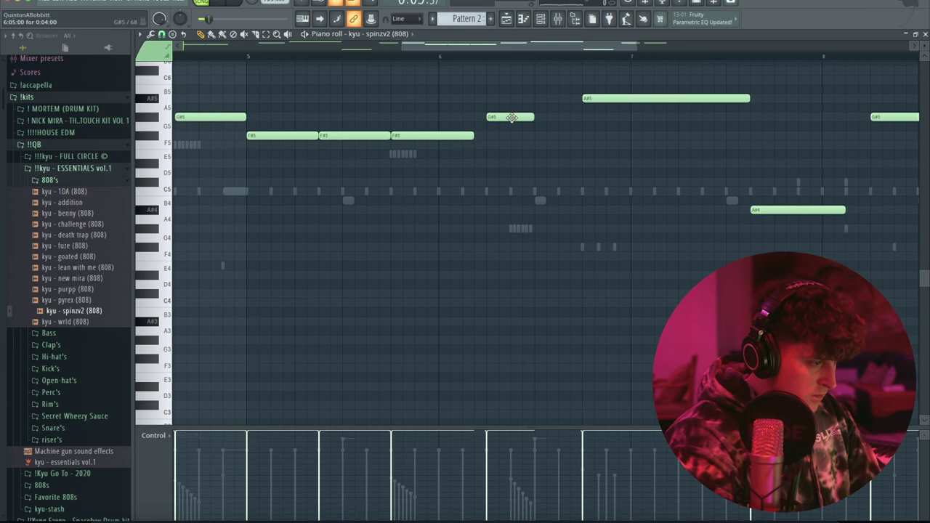
click(162, 35)
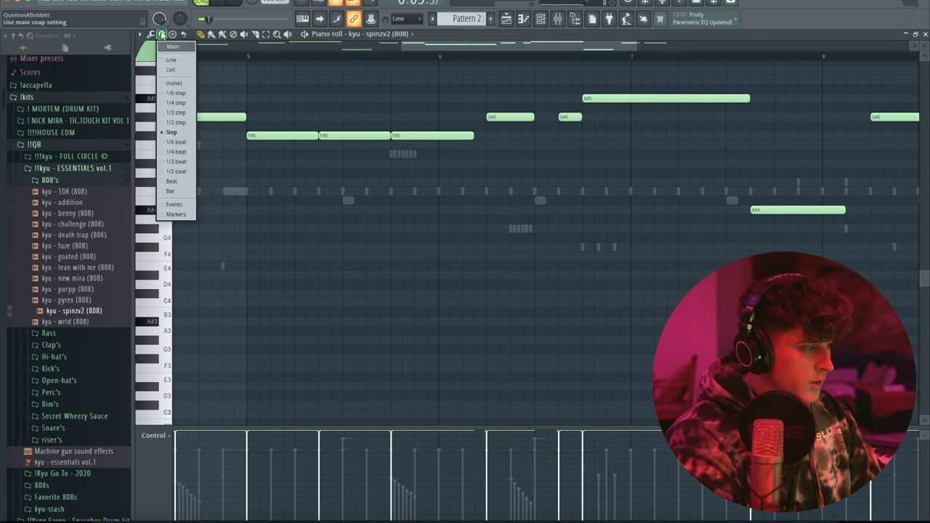
click(186, 143)
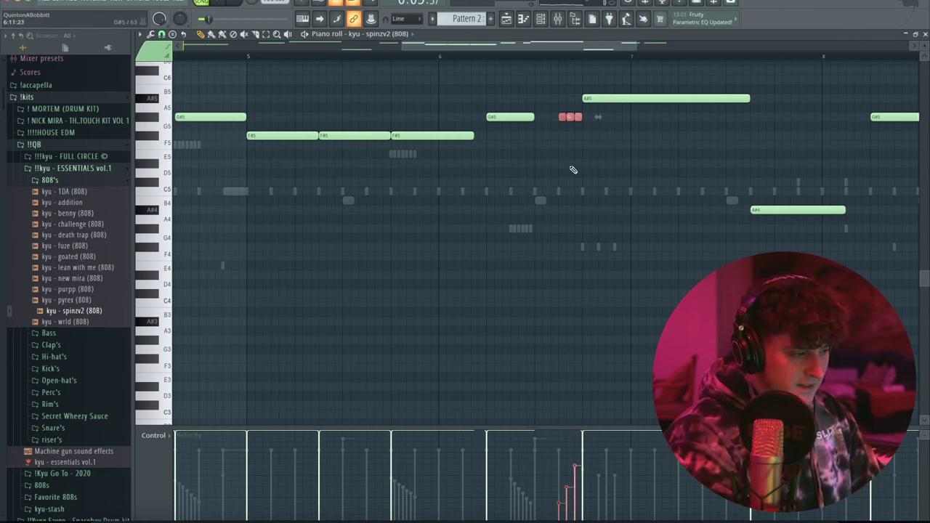
key(space)
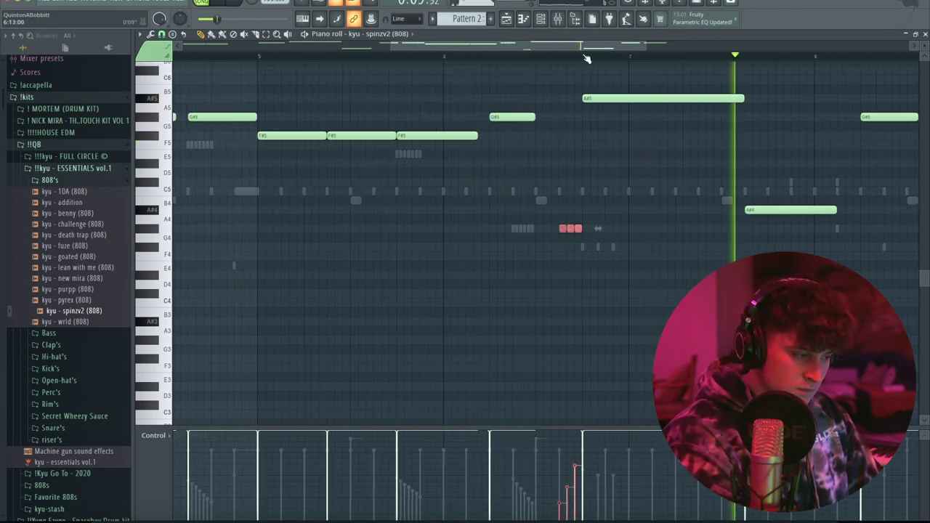
- Add the kyu - nuke (kick) sample from the Kick's folder as a new channel above the 808
key(F6)
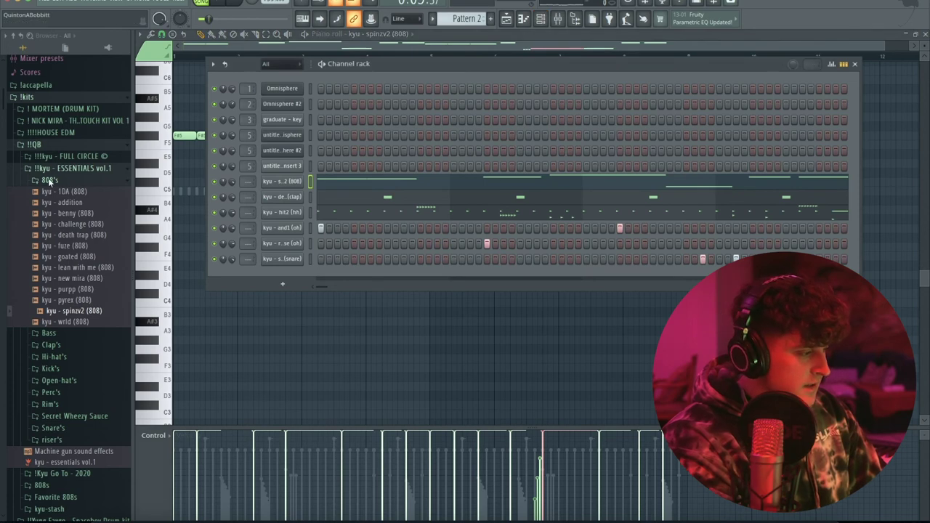
click(49, 182)
click(68, 227)
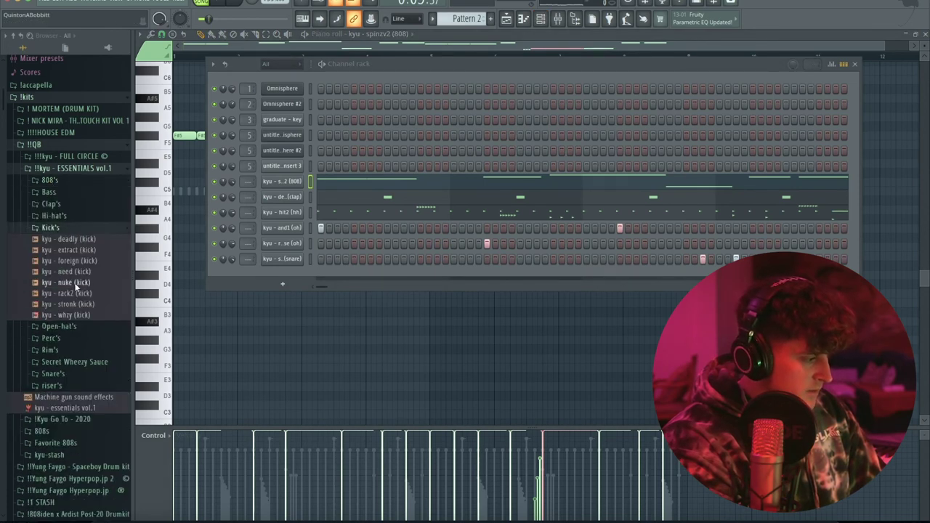
drag(295, 184, 291, 182)
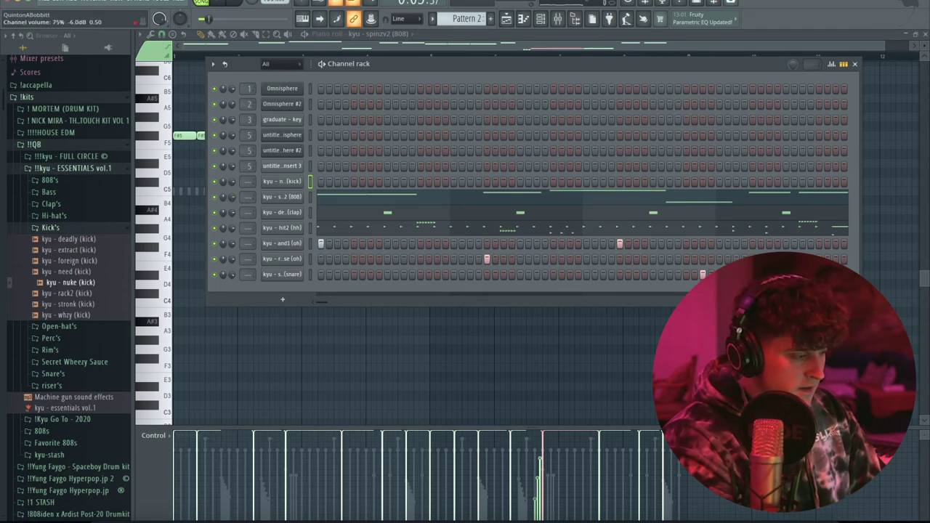
- Place kyu - nuke (kick) hits on C5 under the 808 note starts in bars 1 to 4 and repeat them in bars 5 to 8
key(F6)
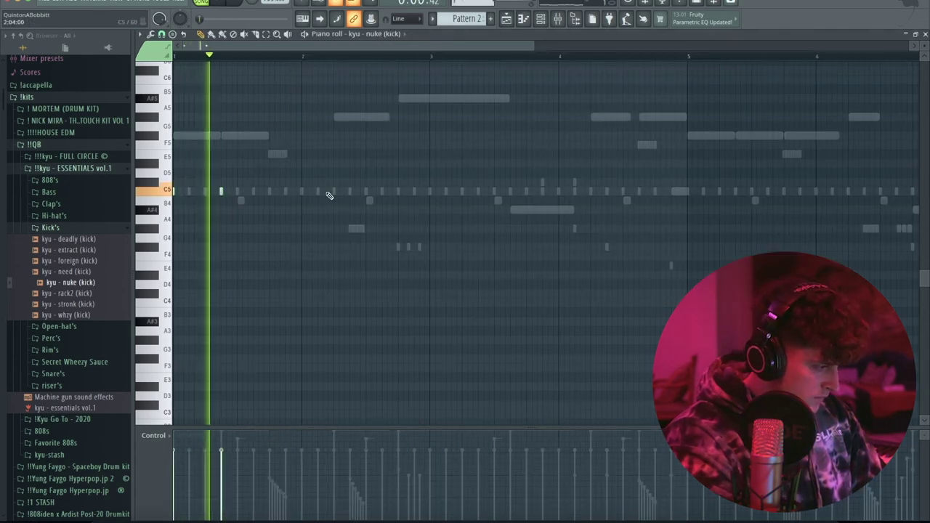
click(333, 191)
click(397, 191)
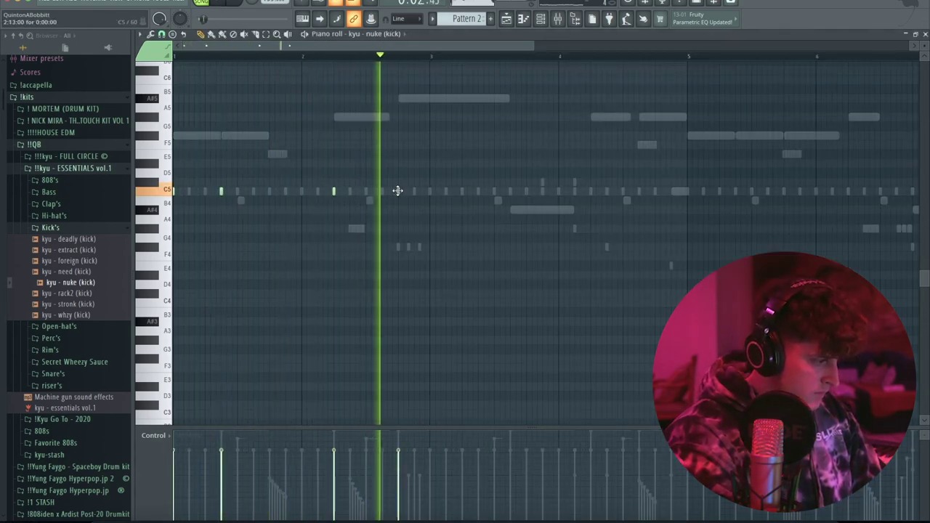
click(511, 191)
click(591, 191)
click(644, 191)
scroll(646, 191, down, 3)
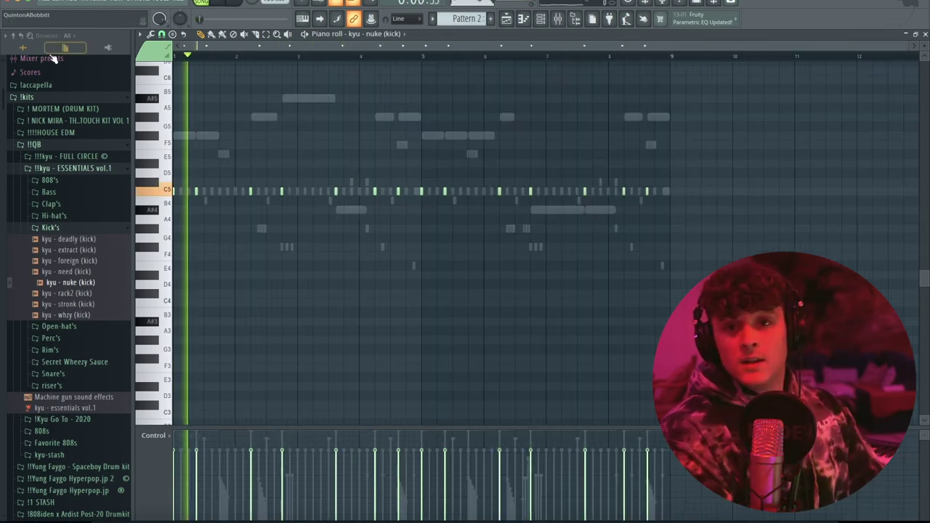